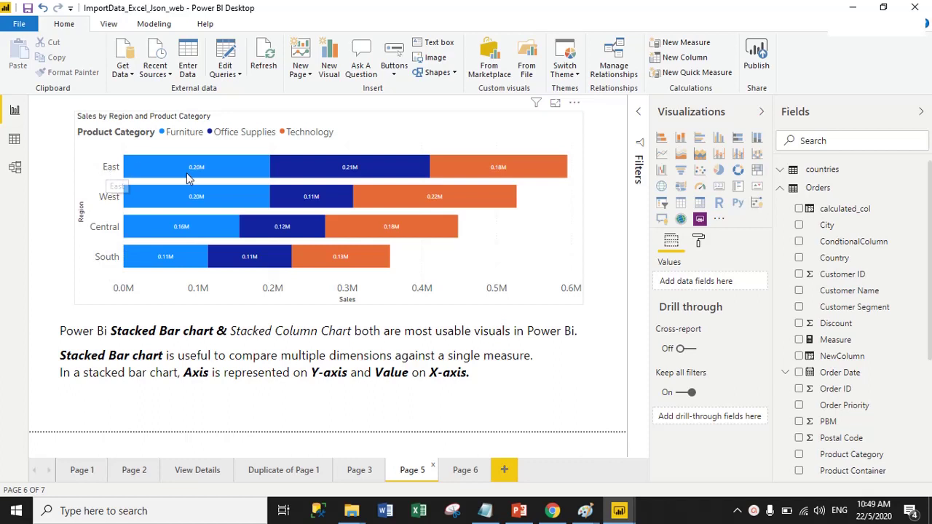
Switch to the blank Page 6 and scroll the Fields pane to find Region and Sales
mouse_move(193, 170)
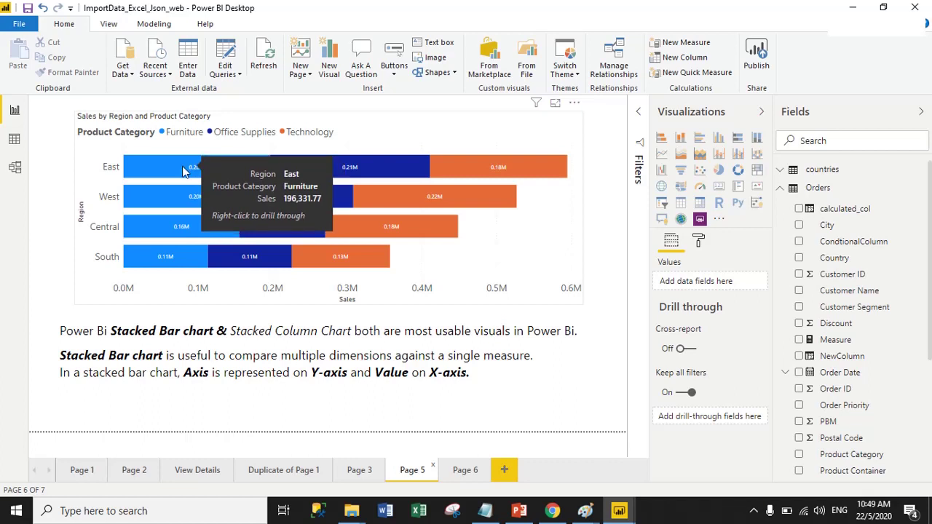
mouse_move(370, 169)
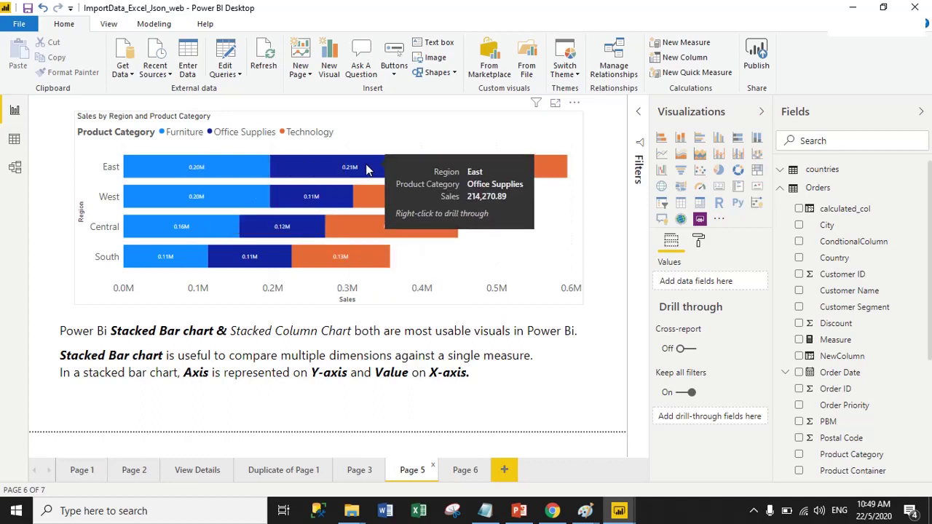
mouse_move(461, 167)
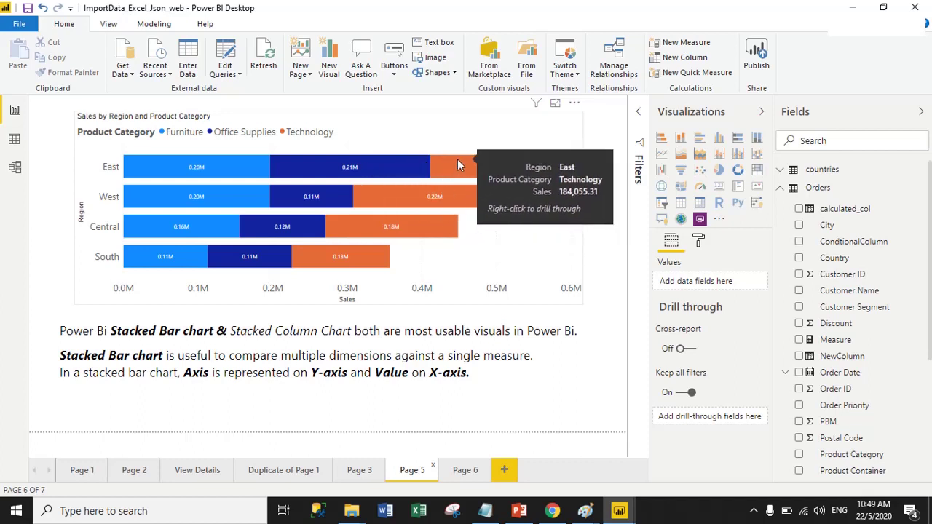
mouse_move(175, 197)
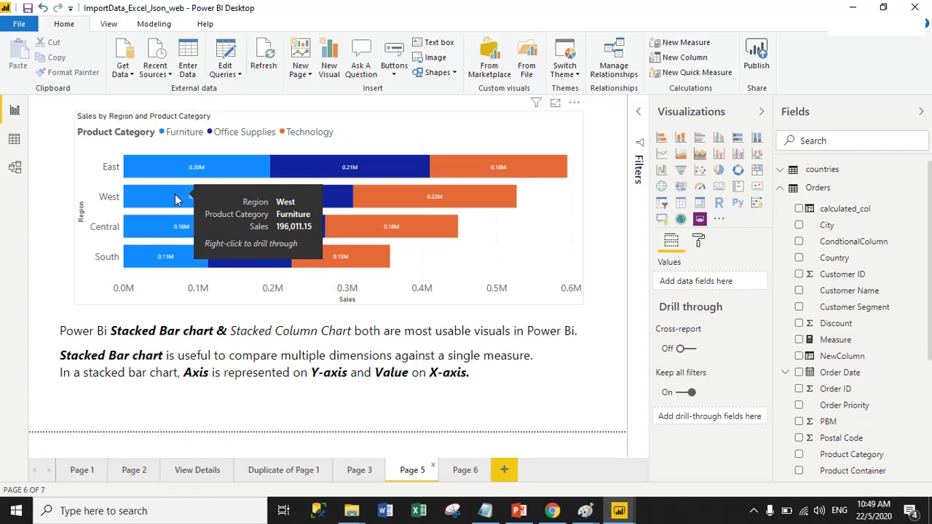
mouse_move(296, 205)
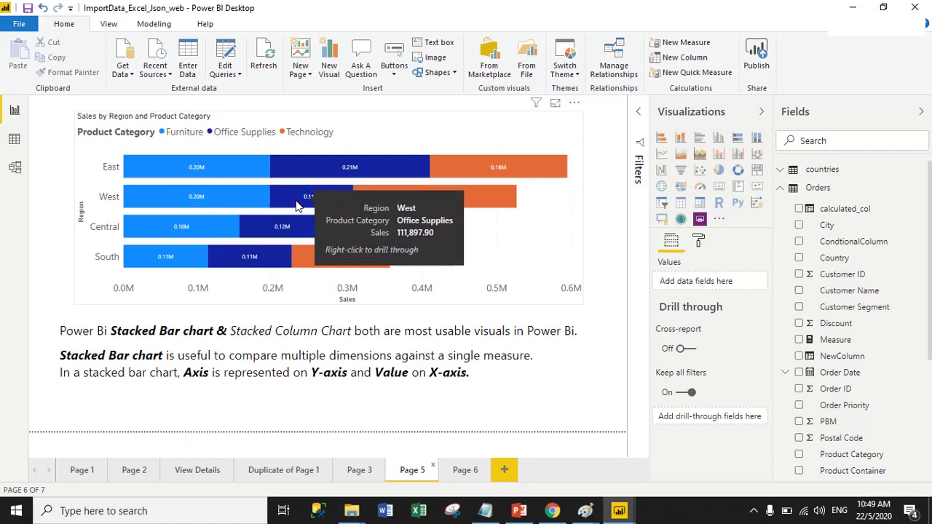
mouse_move(400, 205)
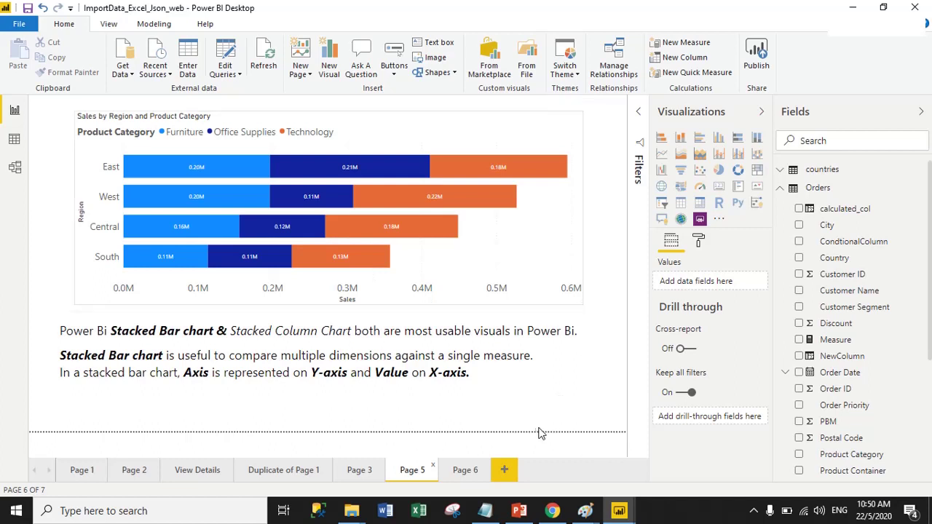
click(464, 470)
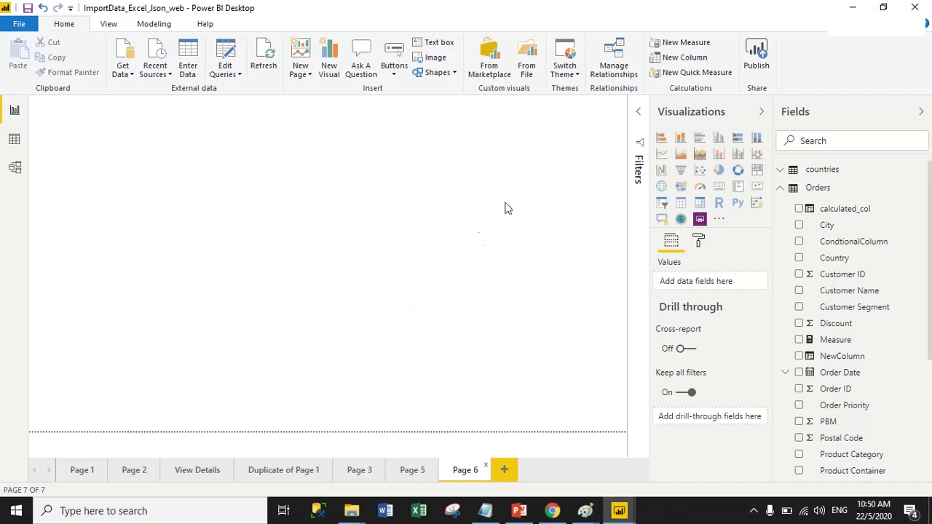
mouse_move(850, 198)
scroll(874, 451, down, 5)
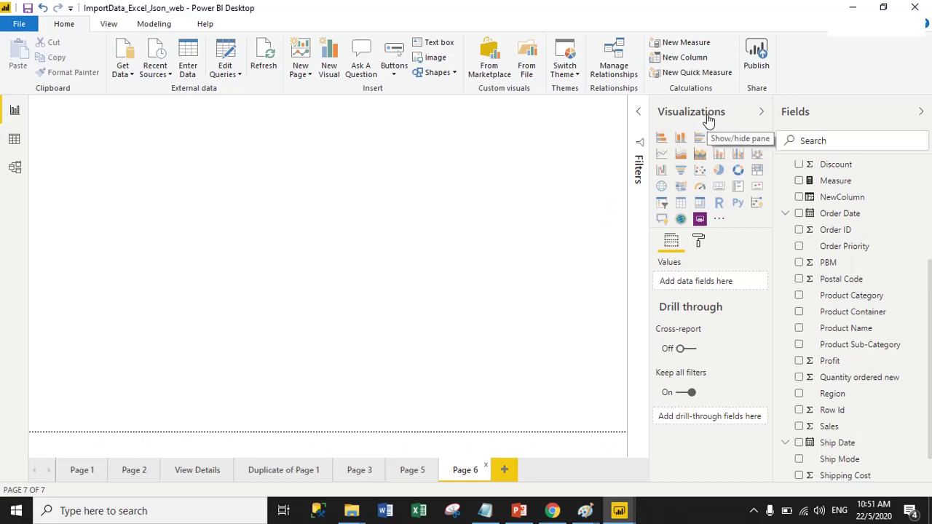
Add a stacked bar chart with Region on Axis, Product Category as Legend and Sales as Value
click(660, 138)
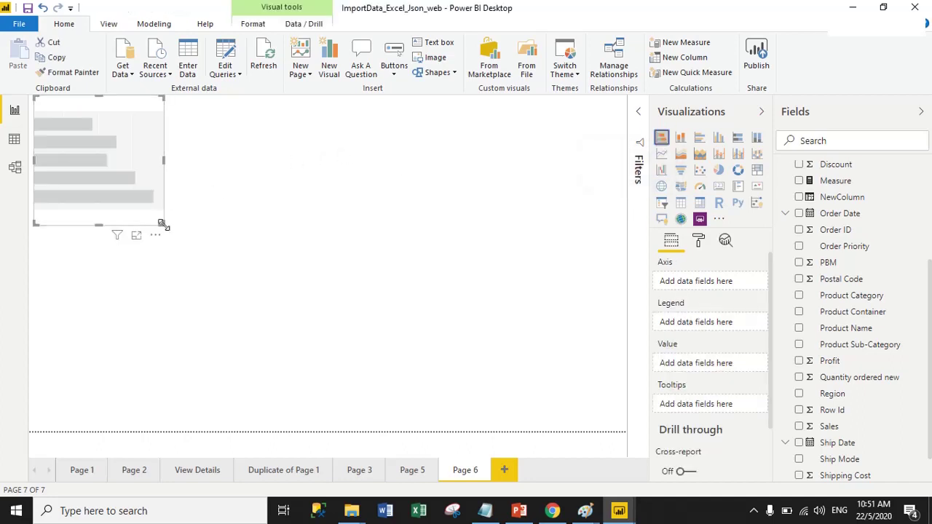
drag(163, 223, 373, 297)
drag(314, 217, 382, 232)
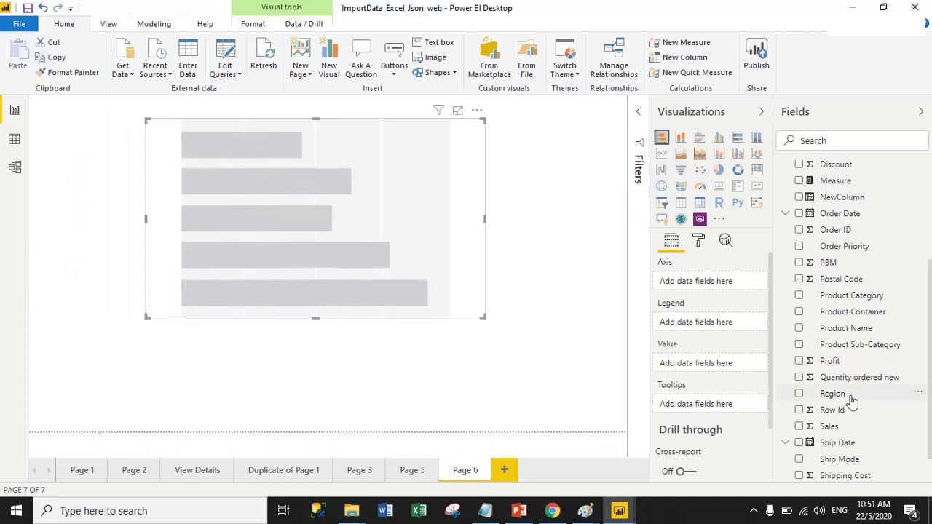
drag(846, 394, 713, 285)
drag(850, 297, 701, 329)
drag(838, 431, 691, 379)
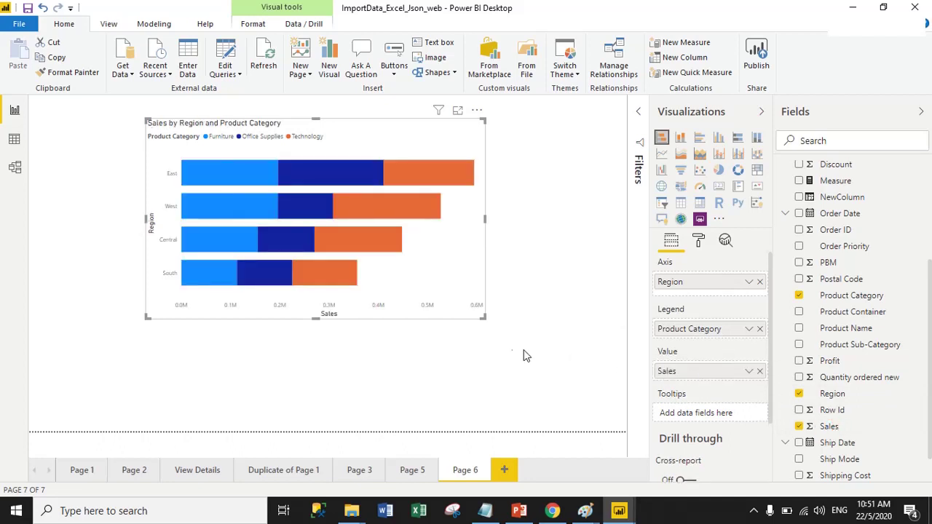
Enlarge the stacked bar chart on the canvas and reselect it
drag(484, 316, 582, 379)
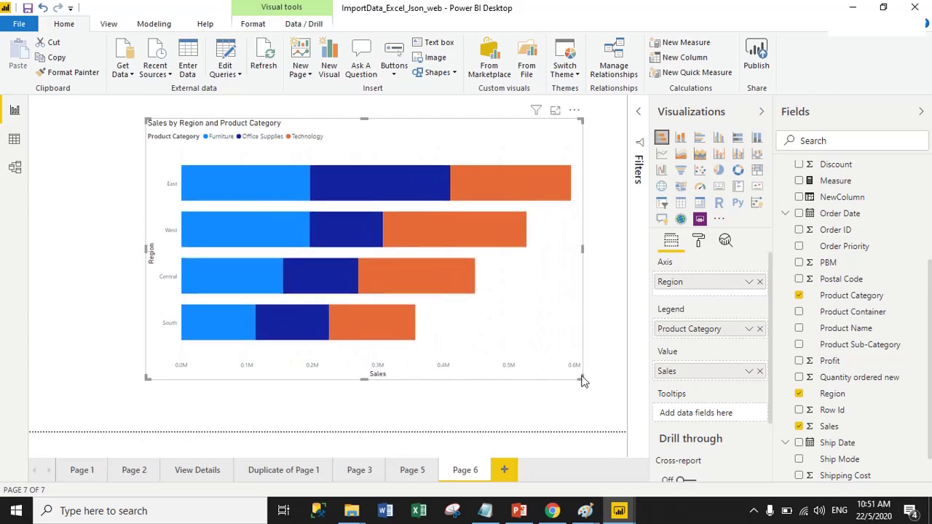
click(602, 304)
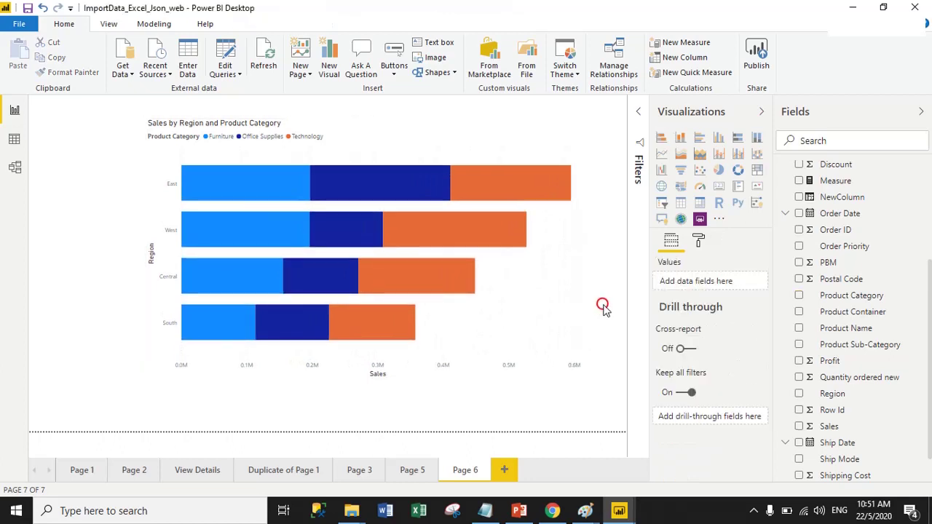
click(429, 134)
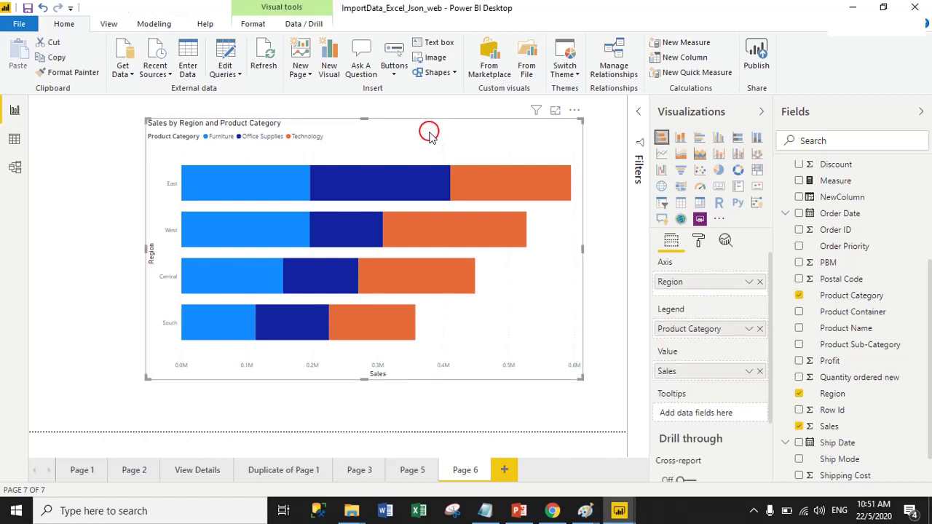
In the chart's General format settings, set X Position 100 and Y Position 50
click(699, 243)
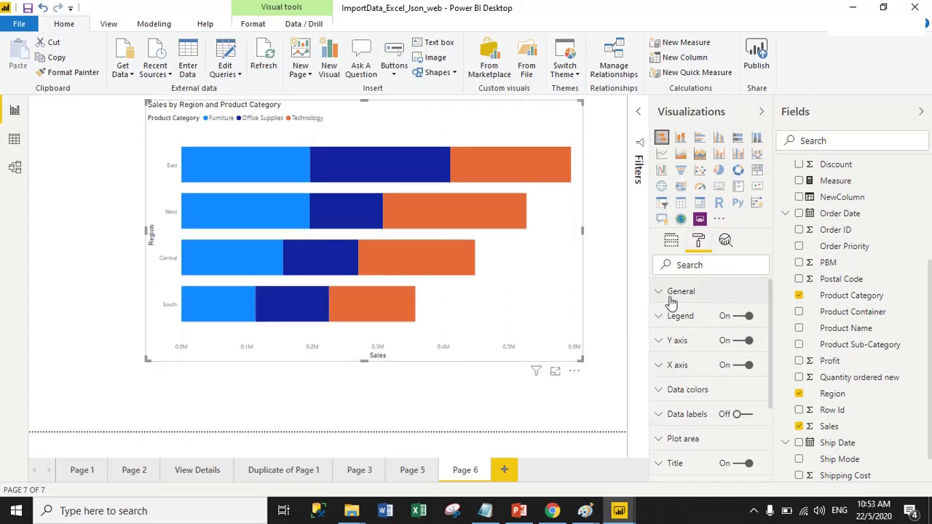
click(671, 293)
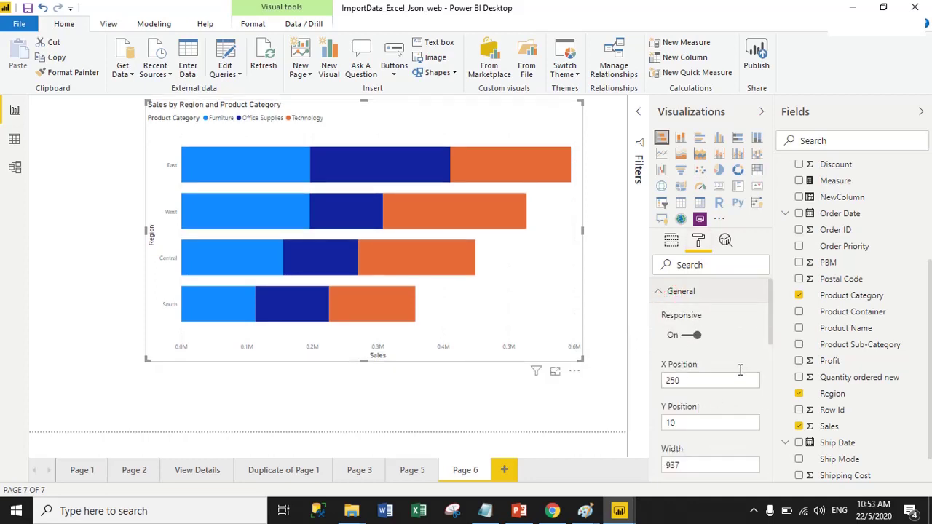
drag(771, 320, 774, 347)
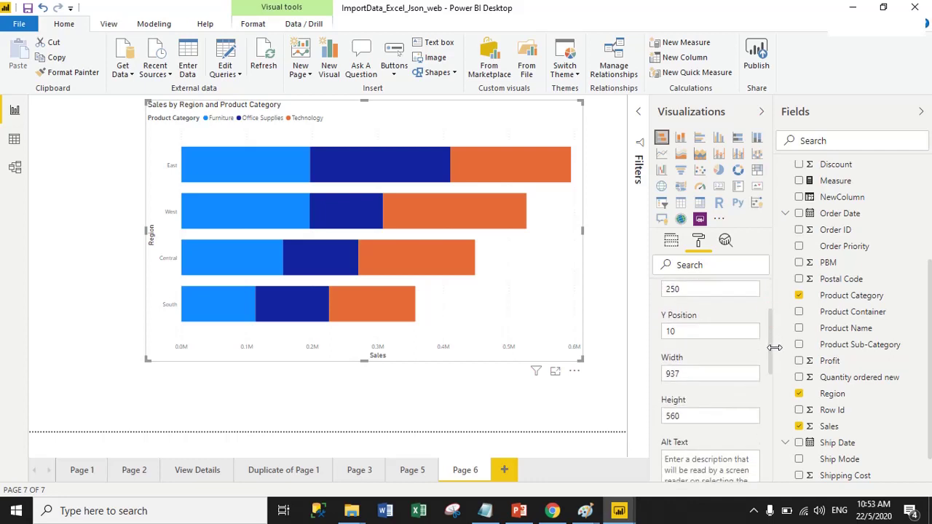
scroll(770, 349, up, 2)
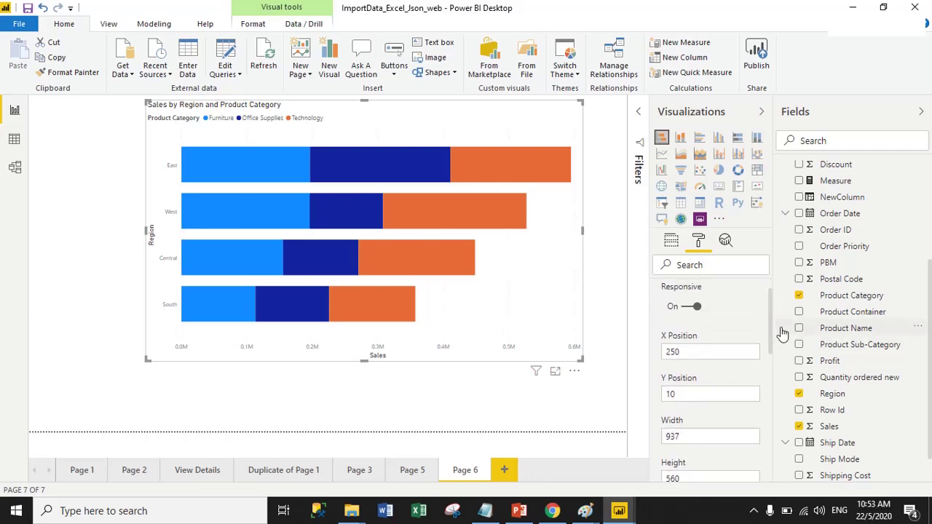
click(701, 349)
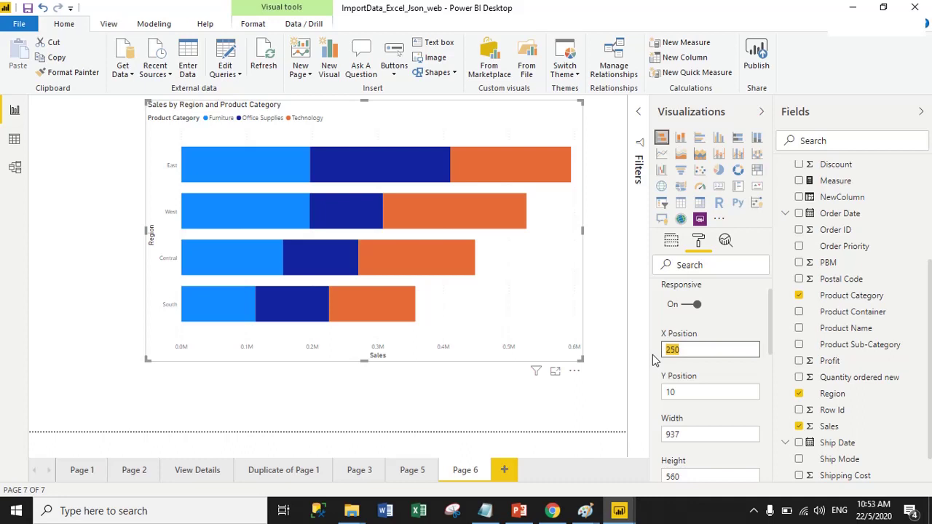
text(10)
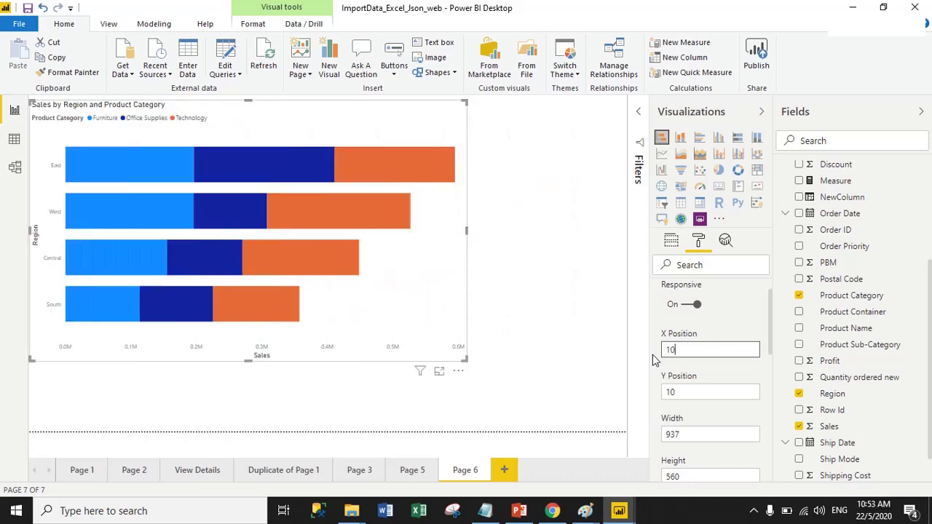
text(0)
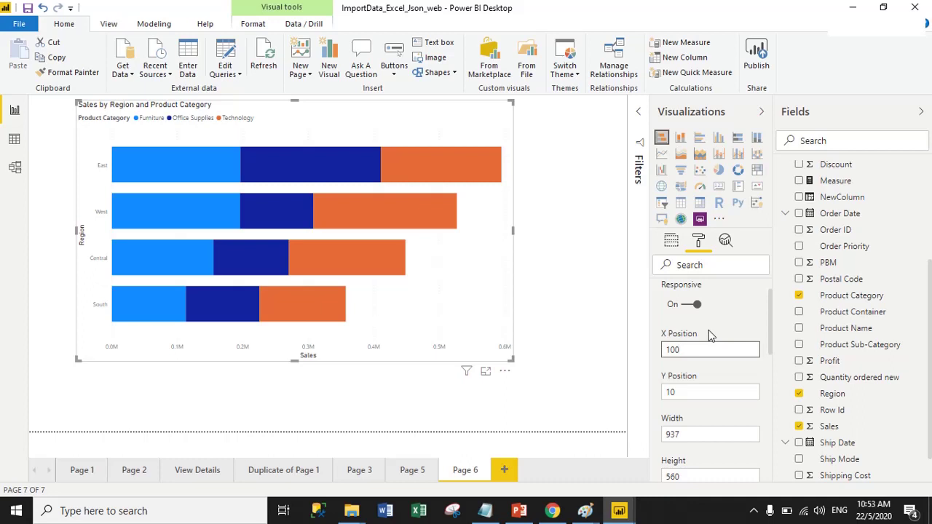
click(694, 393)
double_click(693, 393)
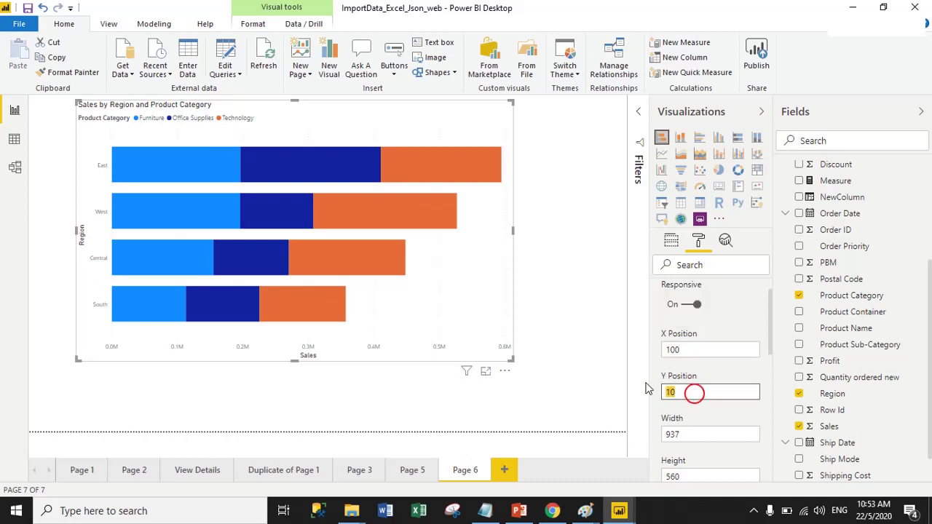
text(50)
click(699, 411)
Set the chart's Width to 950 and Height to 550
double_click(688, 434)
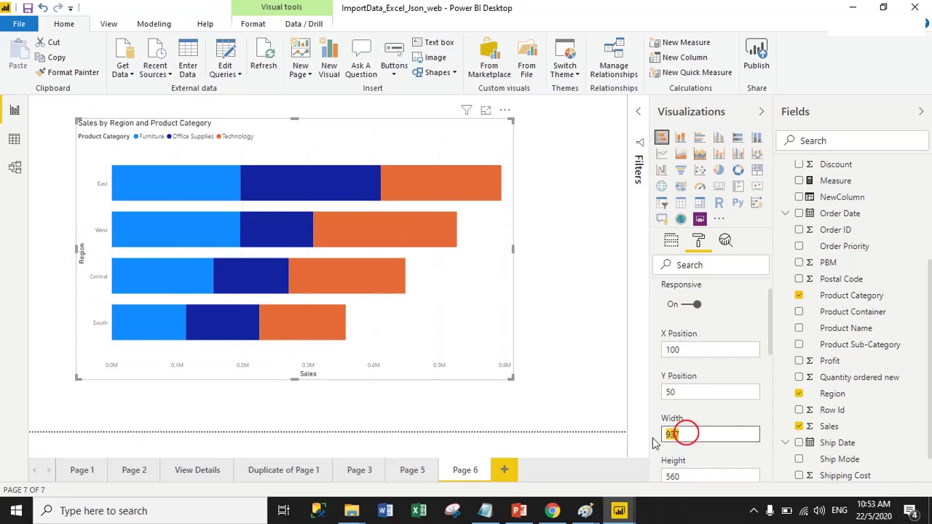
text(950)
scroll(691, 437, down, 2)
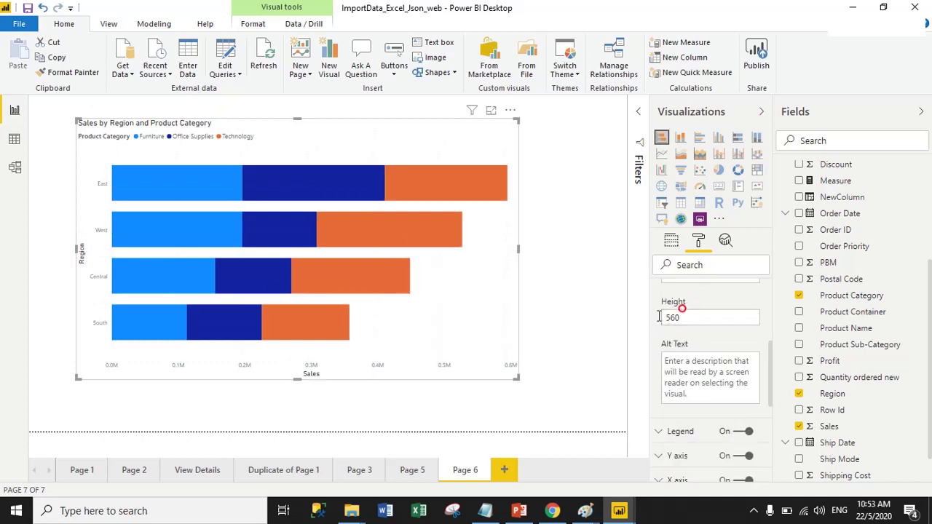
double_click(685, 313)
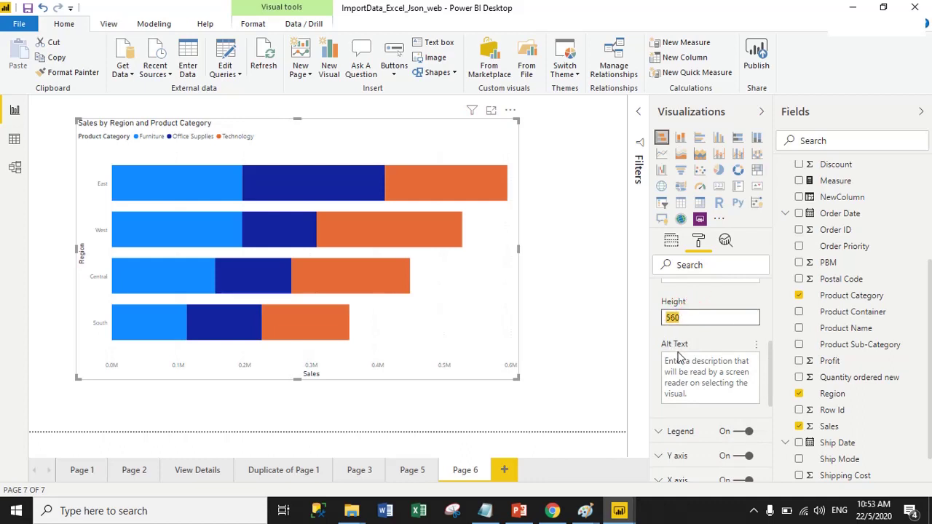
text(550)
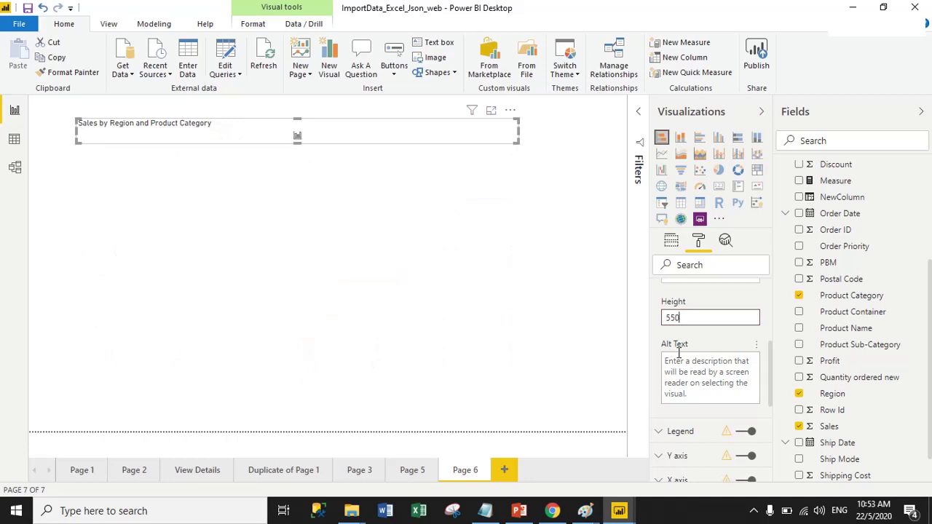
click(699, 340)
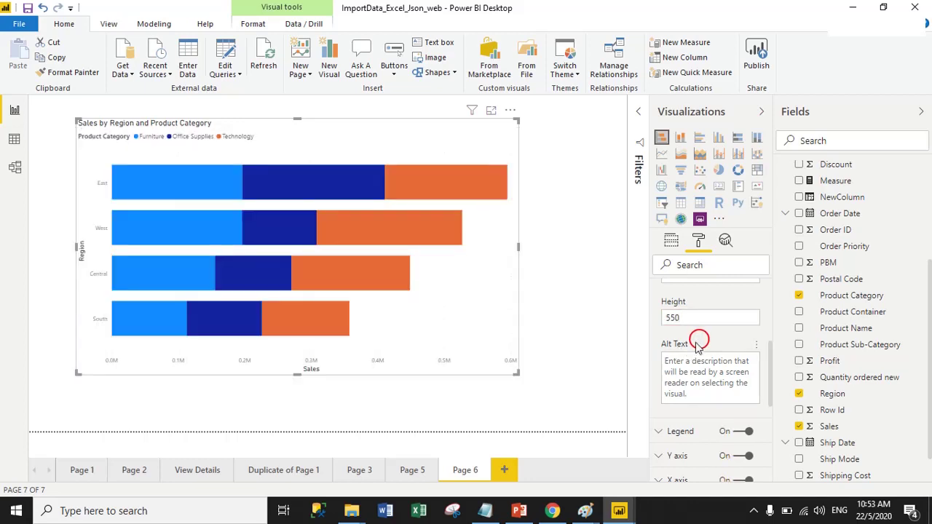
scroll(695, 344, up, 2)
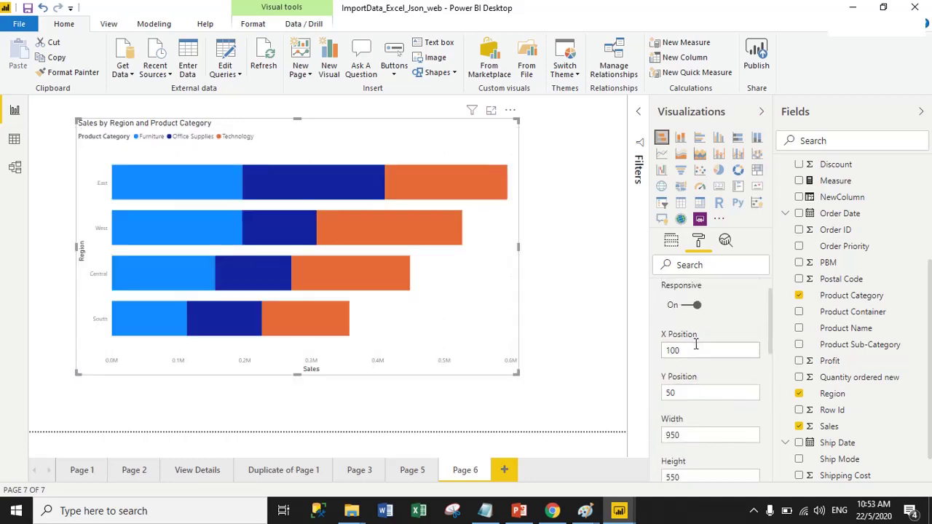
scroll(695, 343, up, 1)
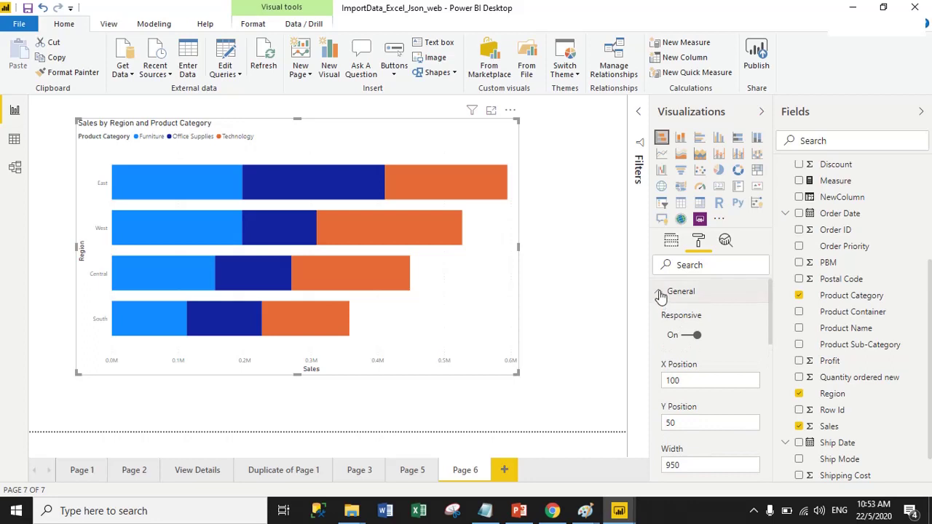
click(660, 293)
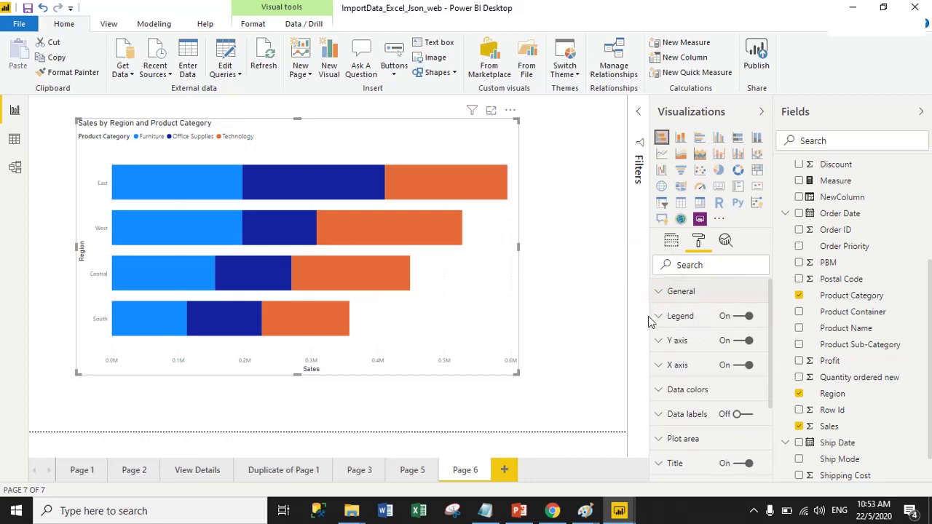
Set the legend Position to Top Center and rename the legend PC
click(657, 316)
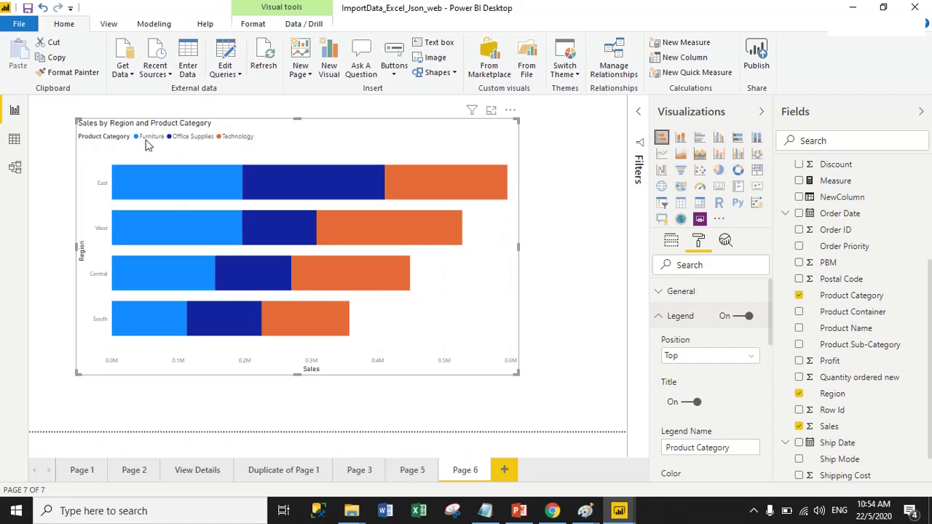
click(687, 358)
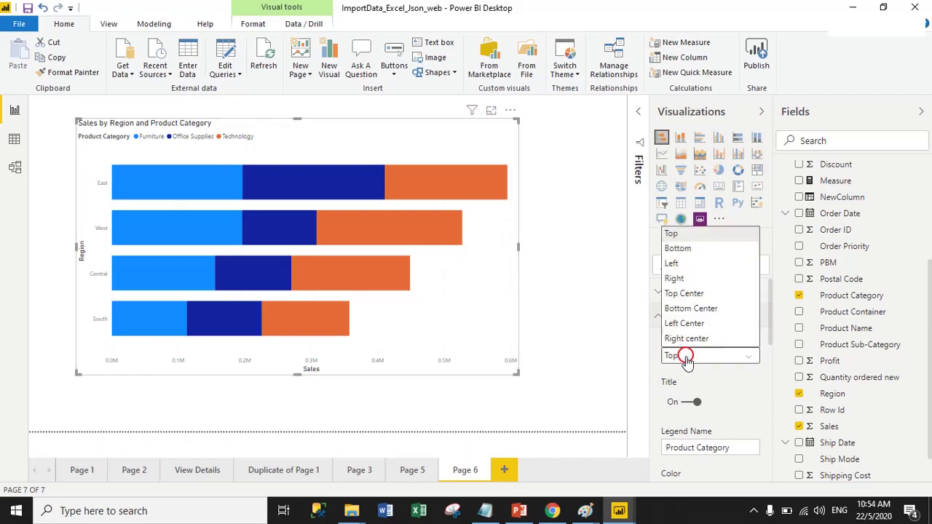
click(684, 294)
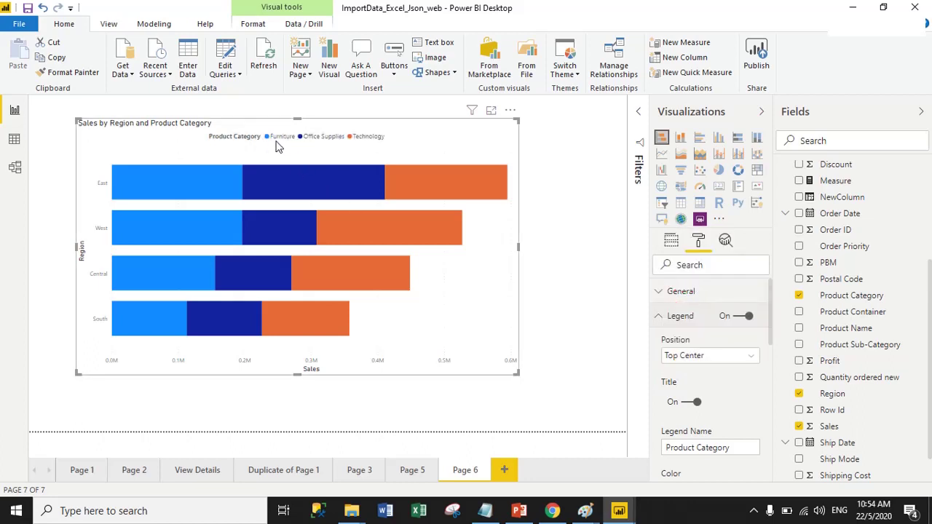
scroll(728, 349, down, 3)
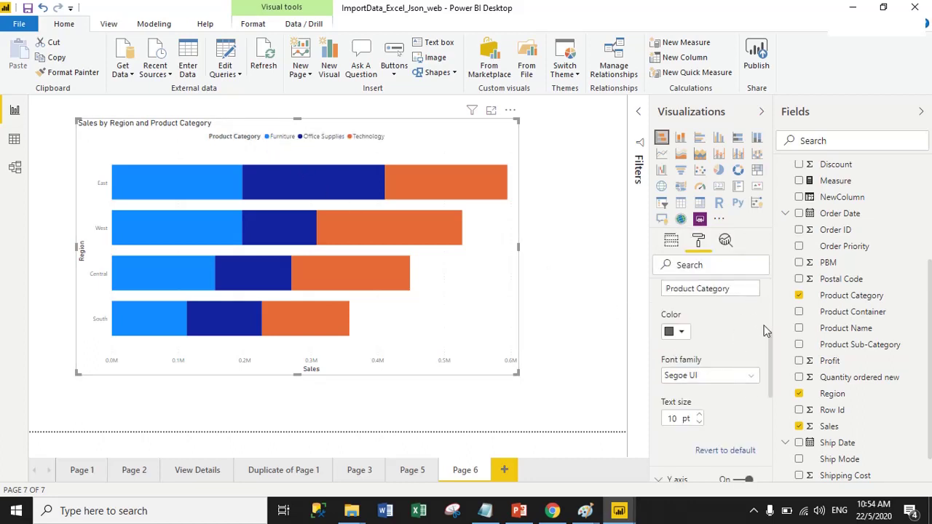
drag(768, 352, 768, 327)
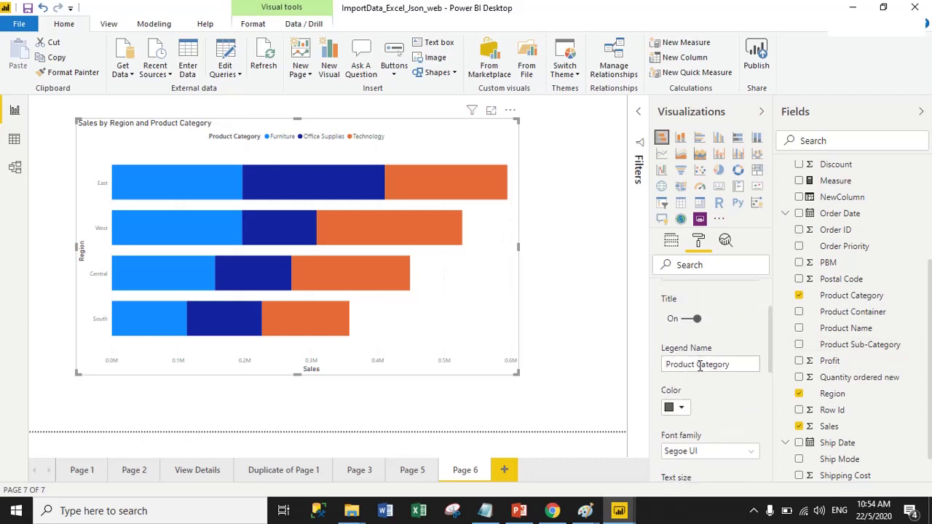
click(739, 366)
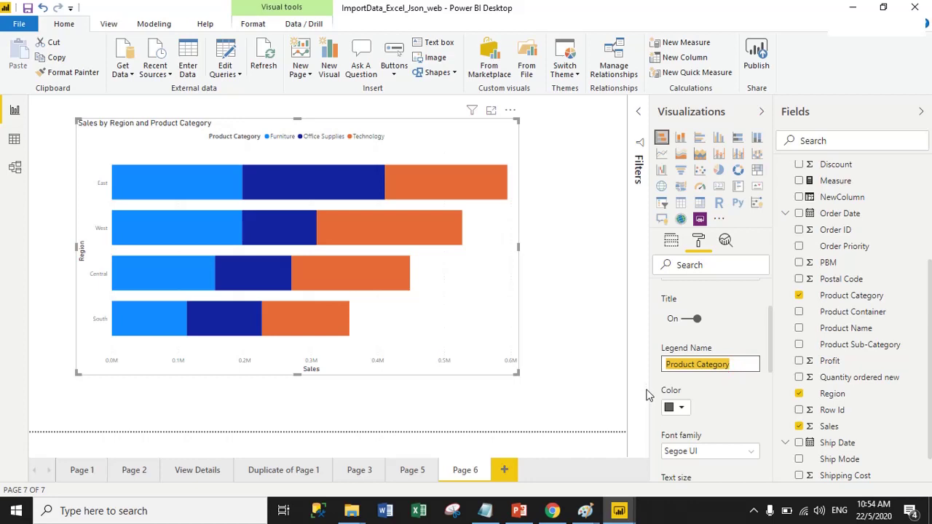
text(PC)
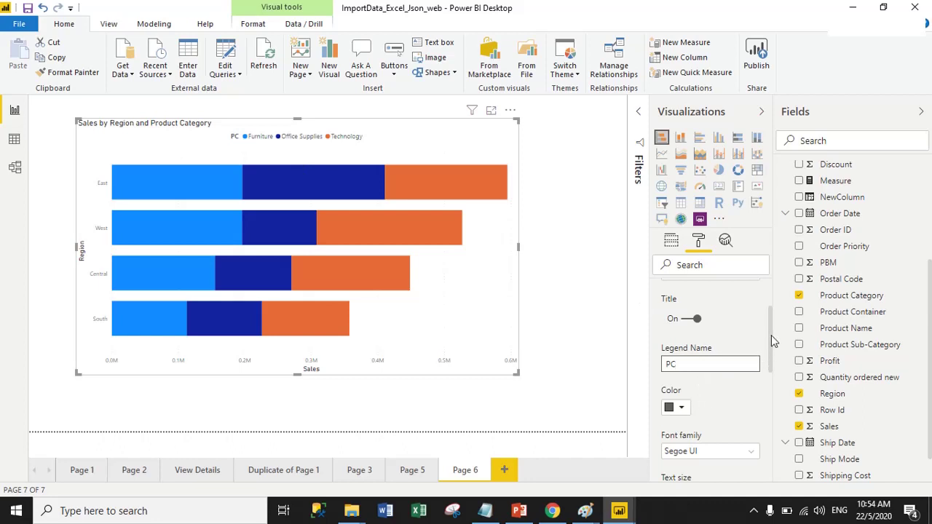
drag(771, 335, 774, 353)
Make the legend text orange Arial at size 15
click(678, 354)
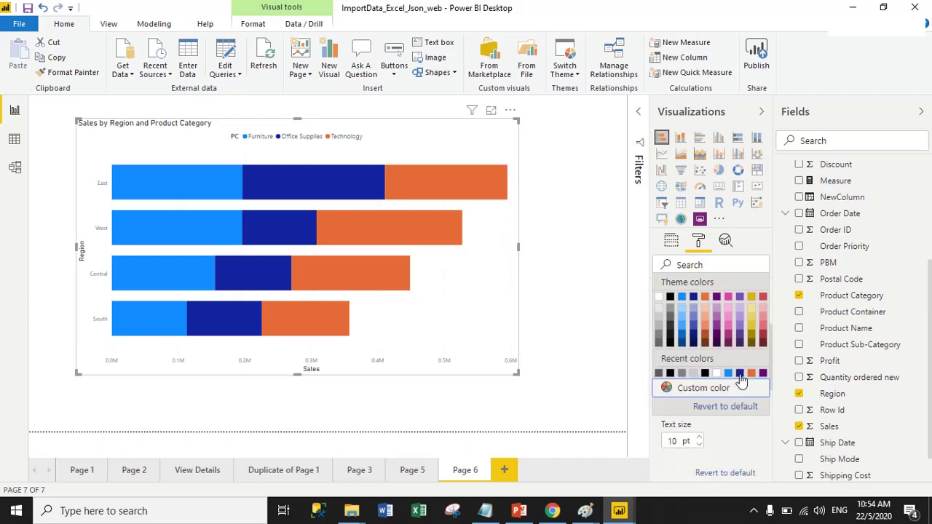
click(750, 378)
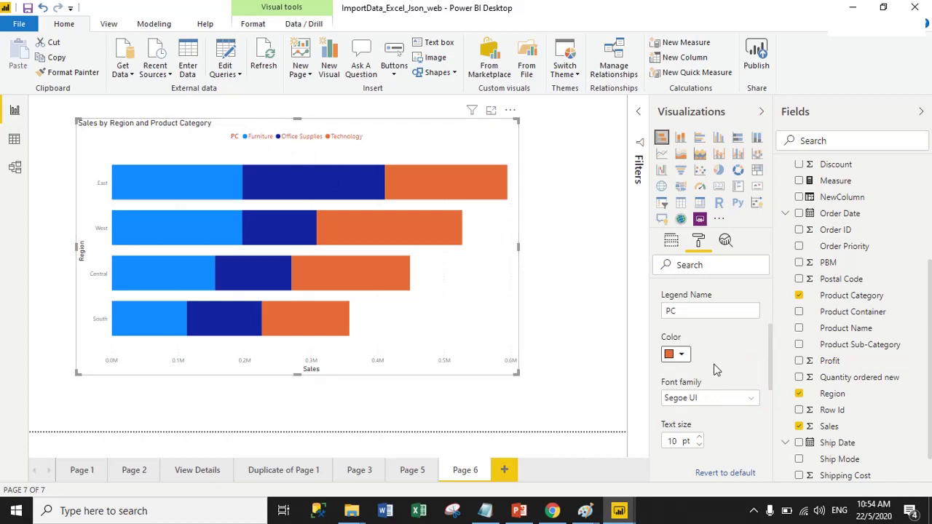
scroll(772, 347, down, 2)
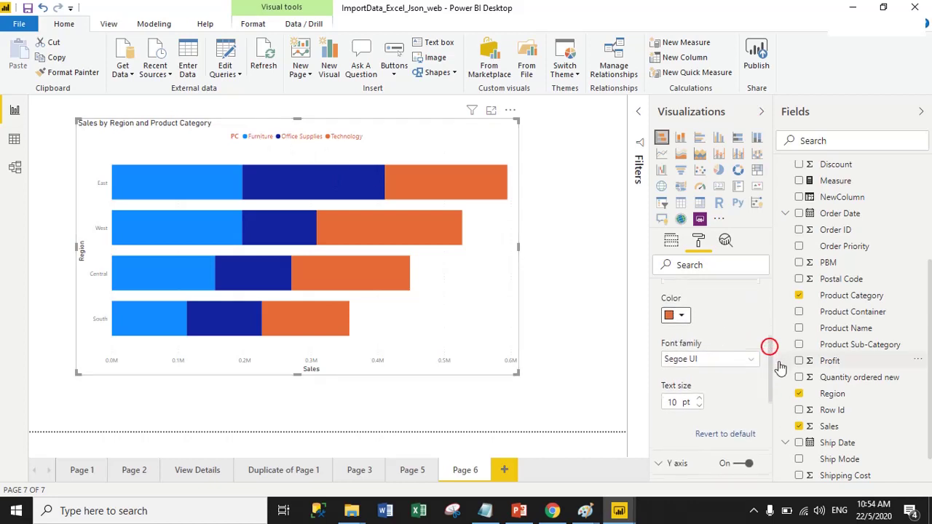
click(703, 316)
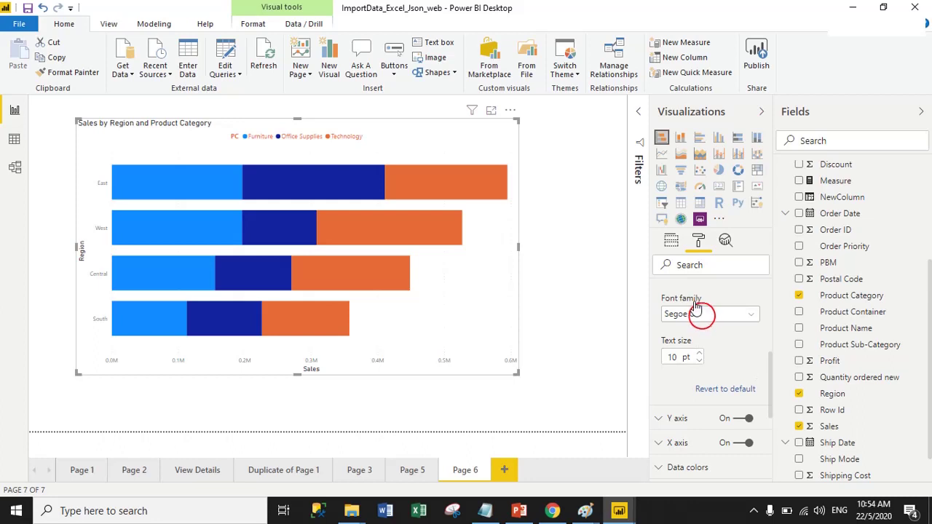
click(671, 330)
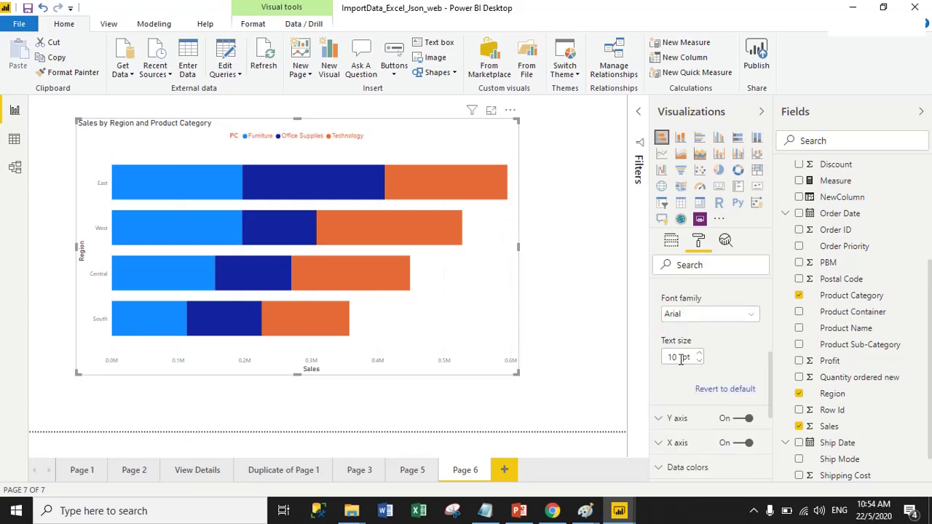
double_click(679, 357)
text(15)
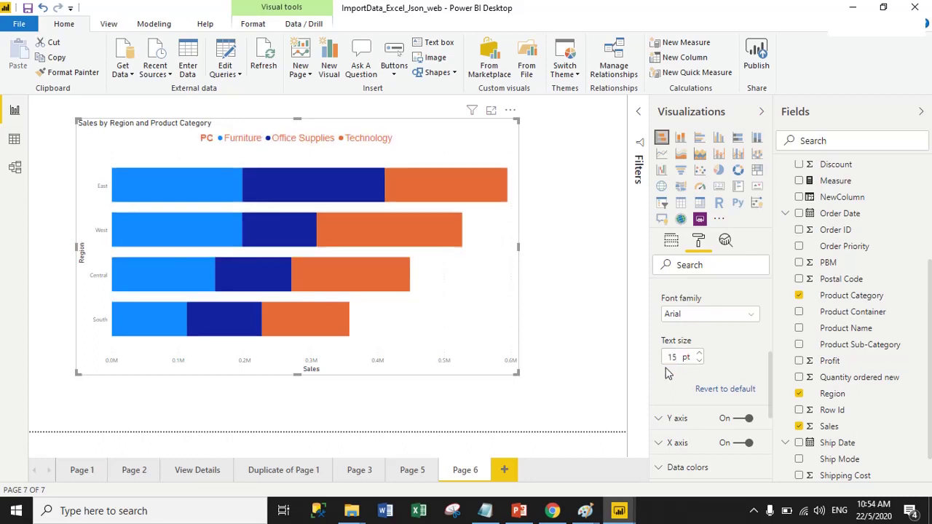
scroll(668, 373, up, 5)
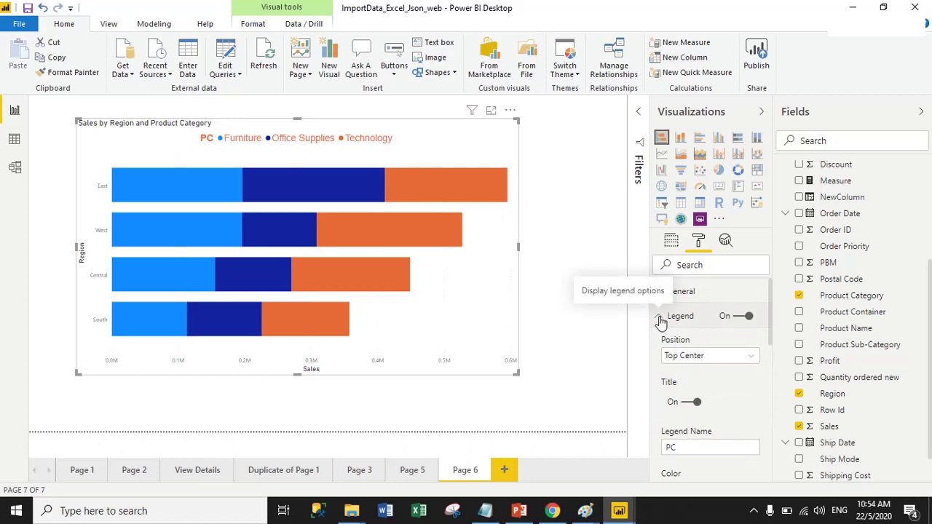
click(660, 317)
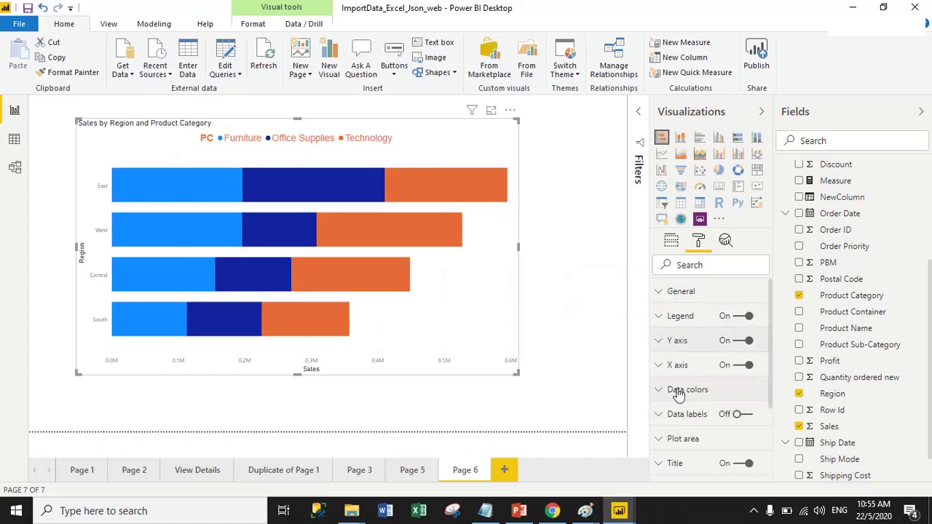
Keep the Y-axis region labels on the left, and make them blue at size 15
click(658, 340)
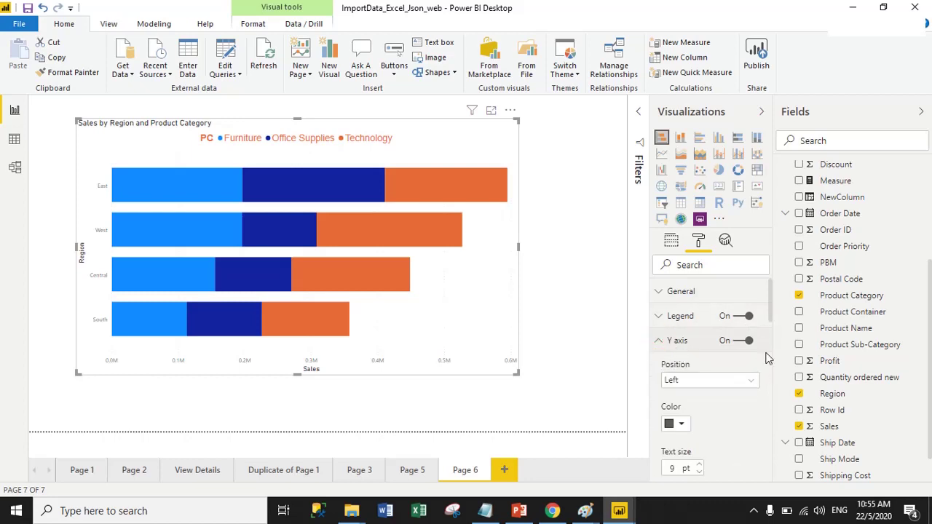
drag(770, 300, 771, 306)
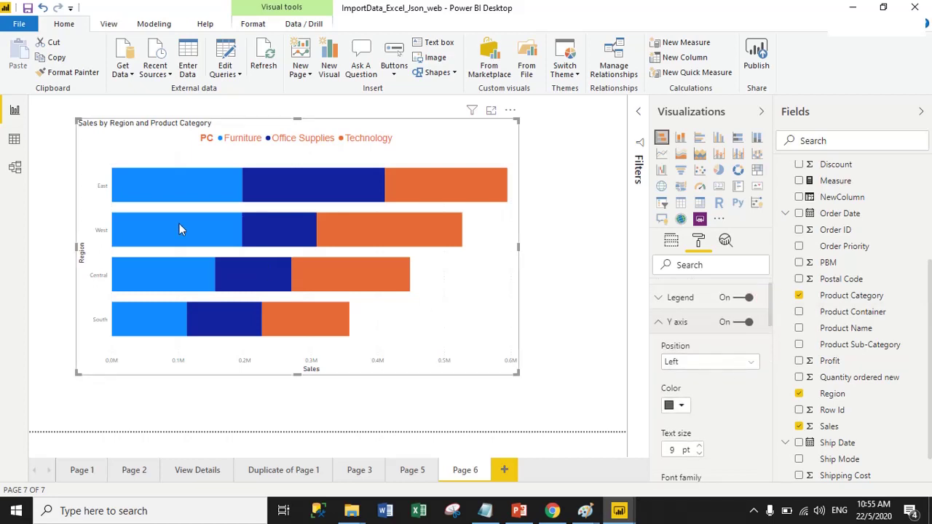
click(692, 361)
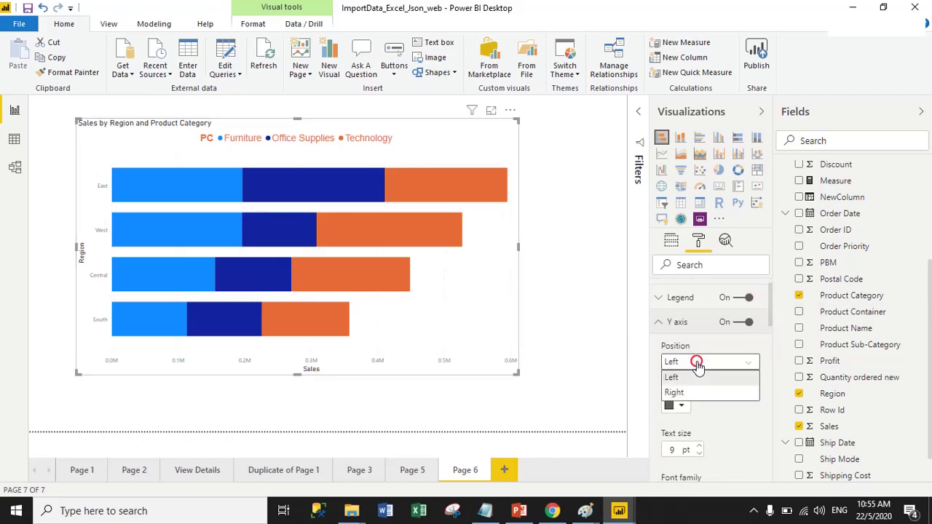
click(683, 391)
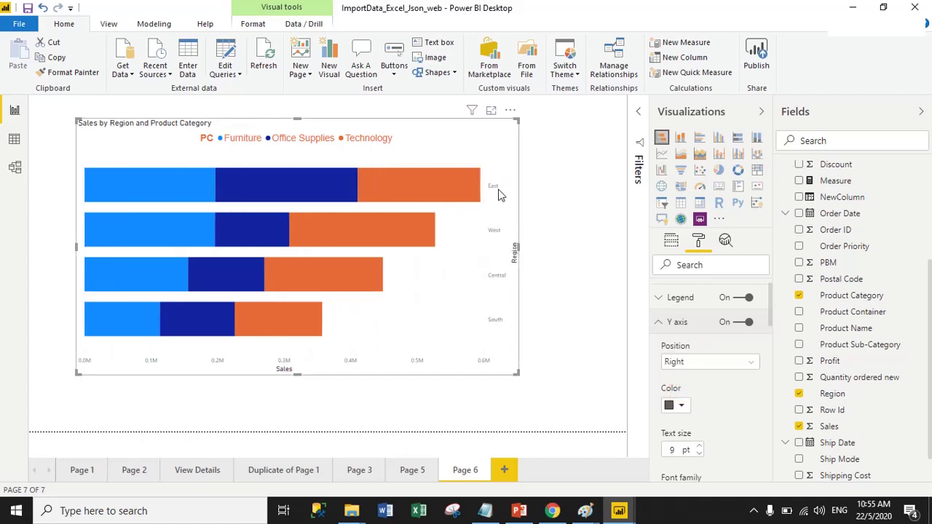
click(673, 362)
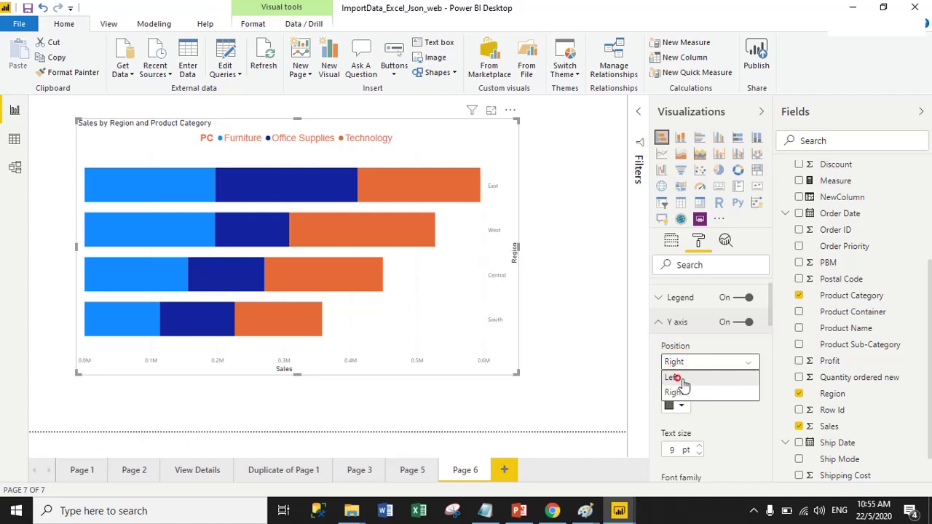
click(679, 378)
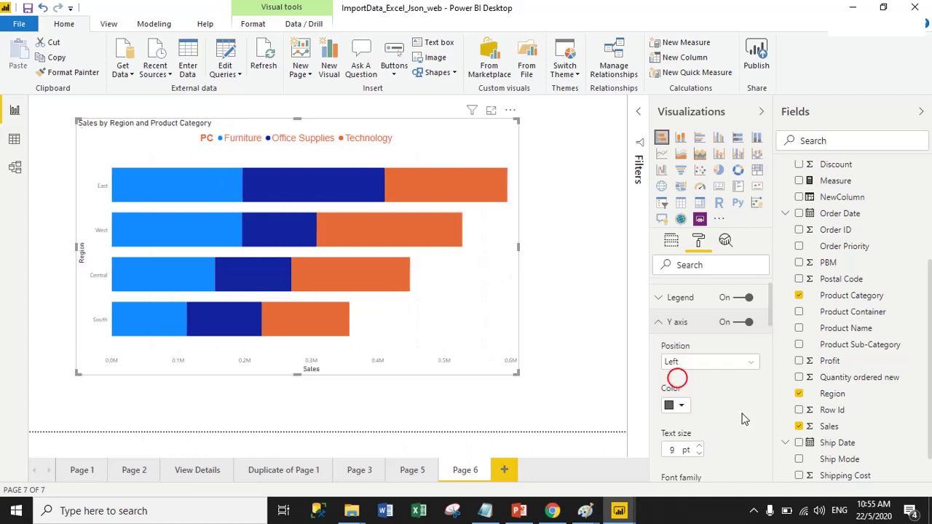
click(681, 410)
click(670, 356)
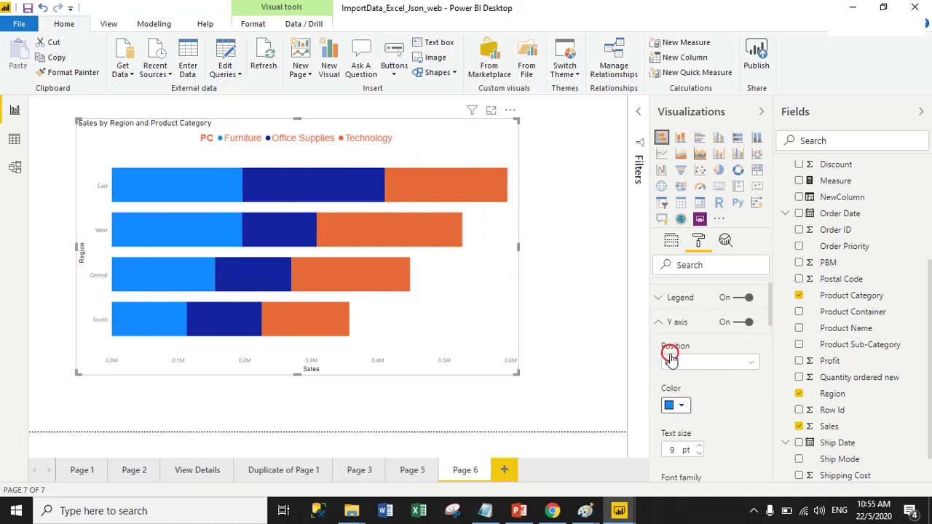
double_click(671, 450)
text(15)
Set the Y-axis font to Arial, inner padding to 24%, and turn the Region title off
scroll(750, 366, down, 2)
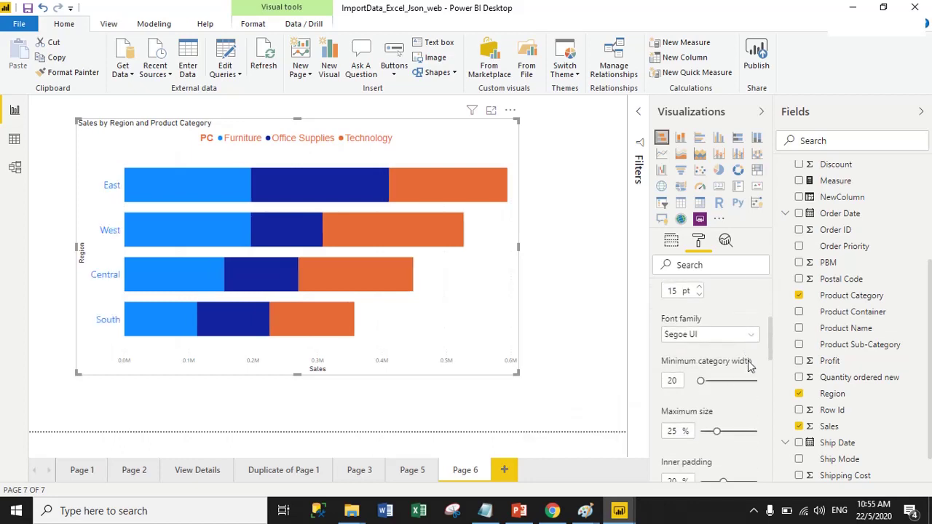
click(692, 334)
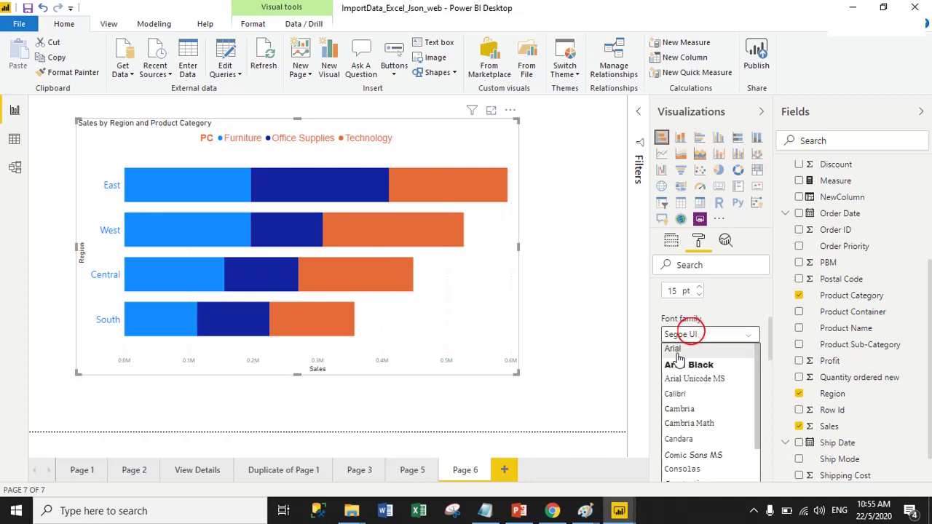
click(676, 350)
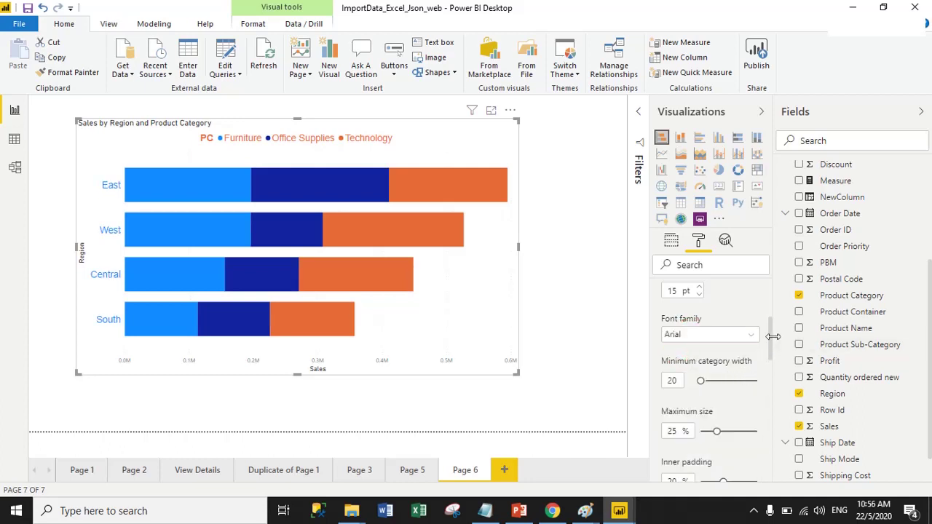
drag(769, 339, 770, 348)
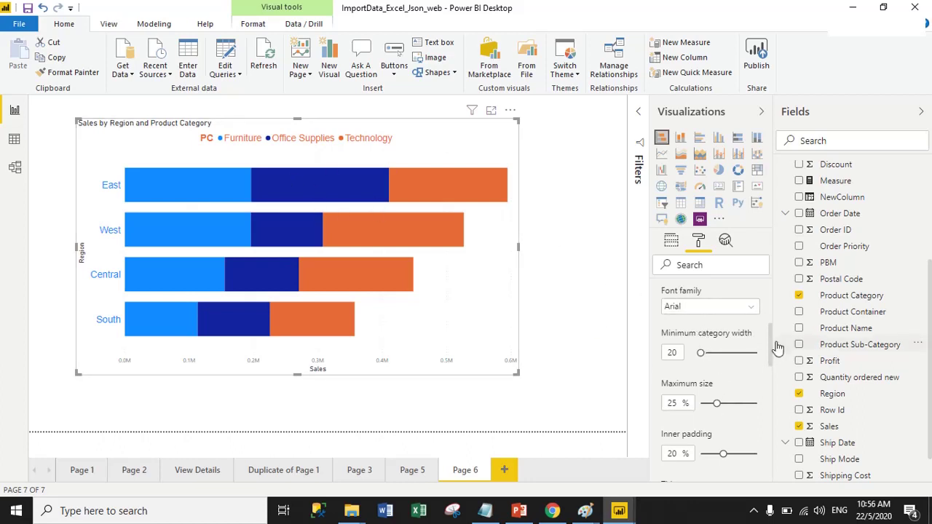
drag(769, 349, 770, 367)
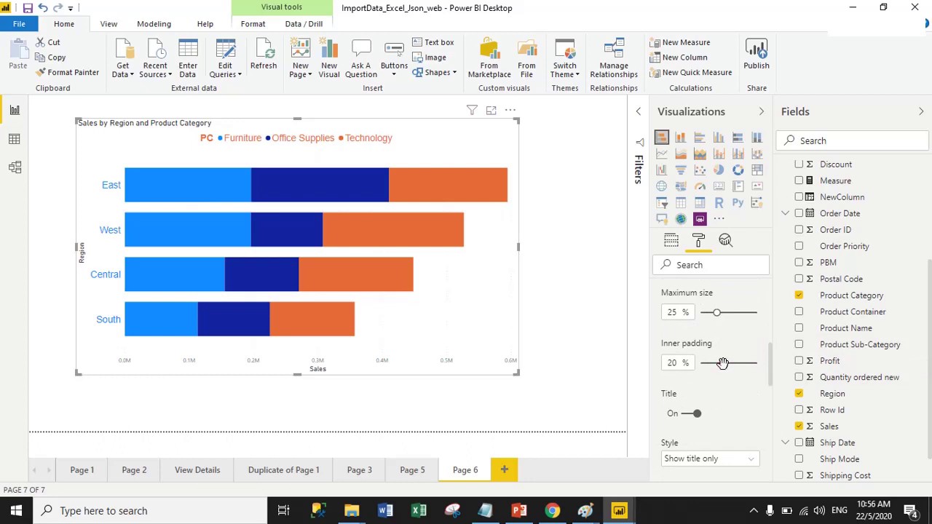
mouse_move(723, 363)
mouse_down()
mouse_move(742, 363)
mouse_move(728, 363)
mouse_up()
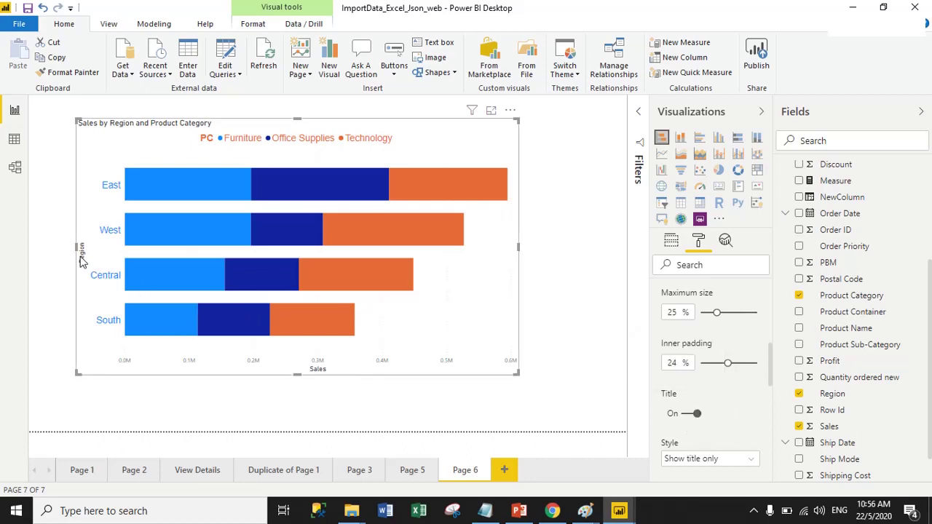
click(685, 413)
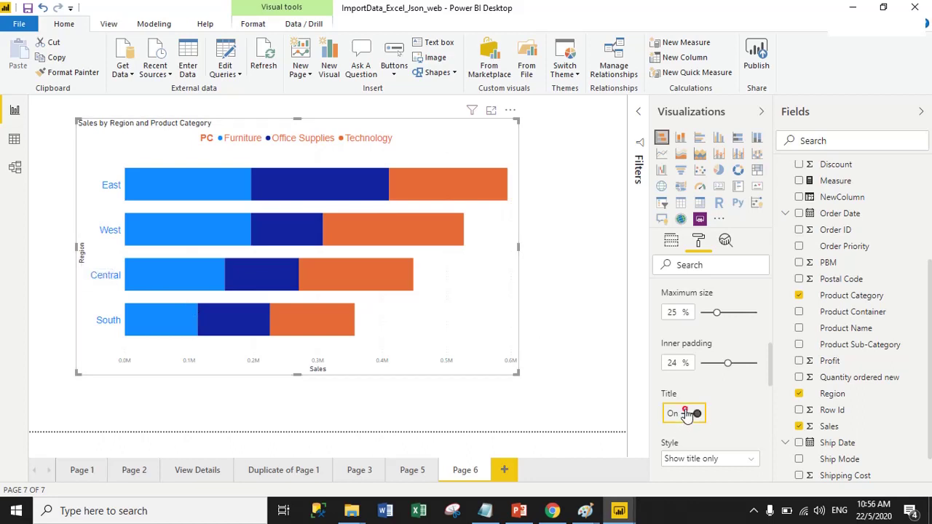
click(655, 370)
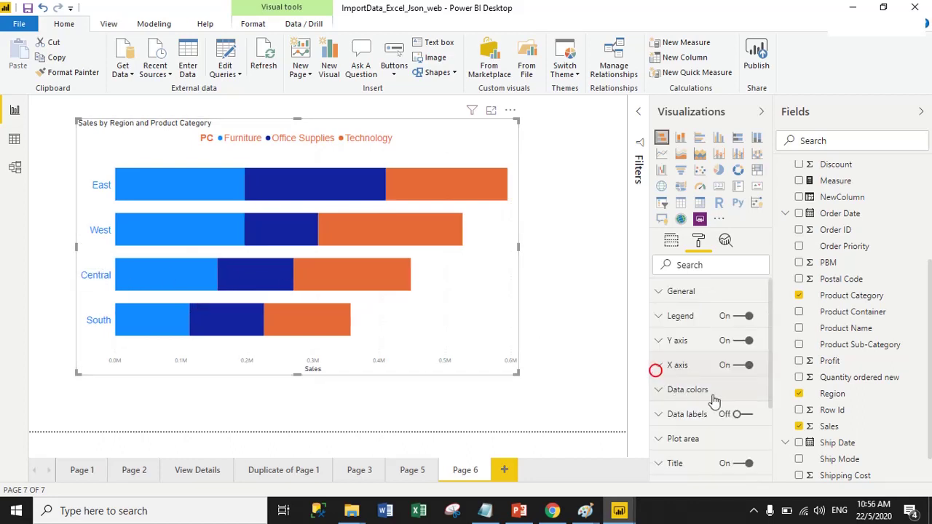
Make the X-axis labels blue Arial at text size 15
click(661, 366)
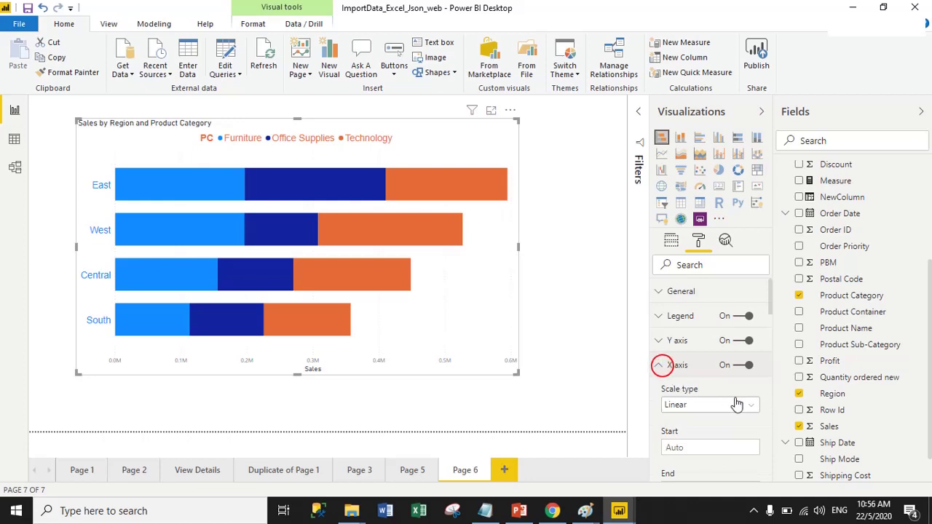
scroll(737, 405, down, 3)
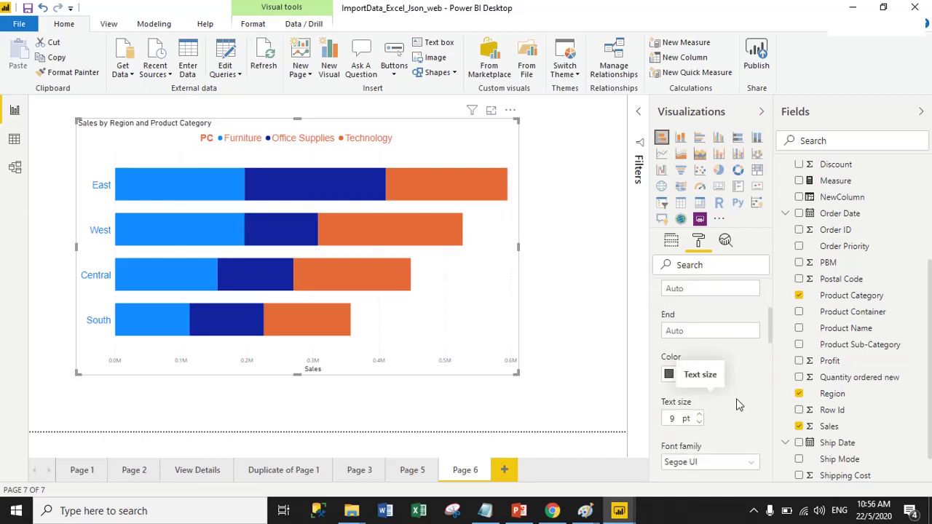
click(685, 373)
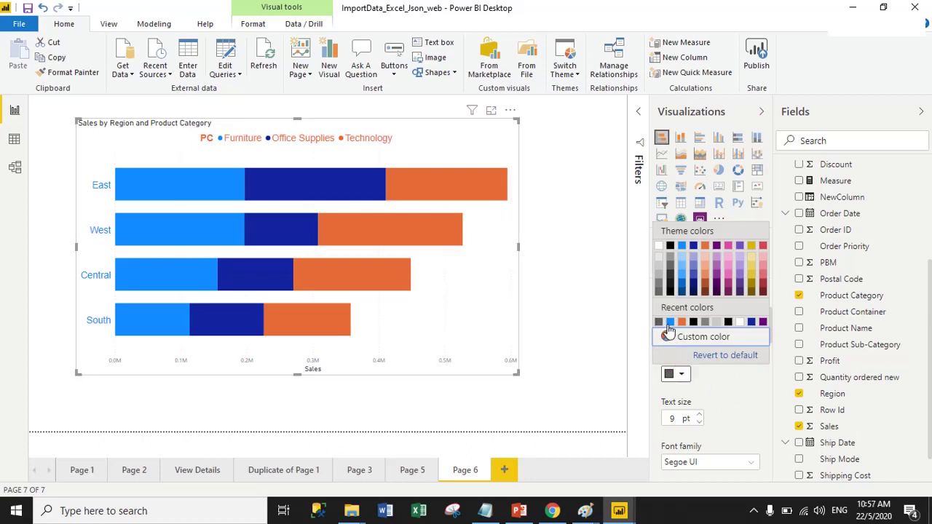
click(667, 323)
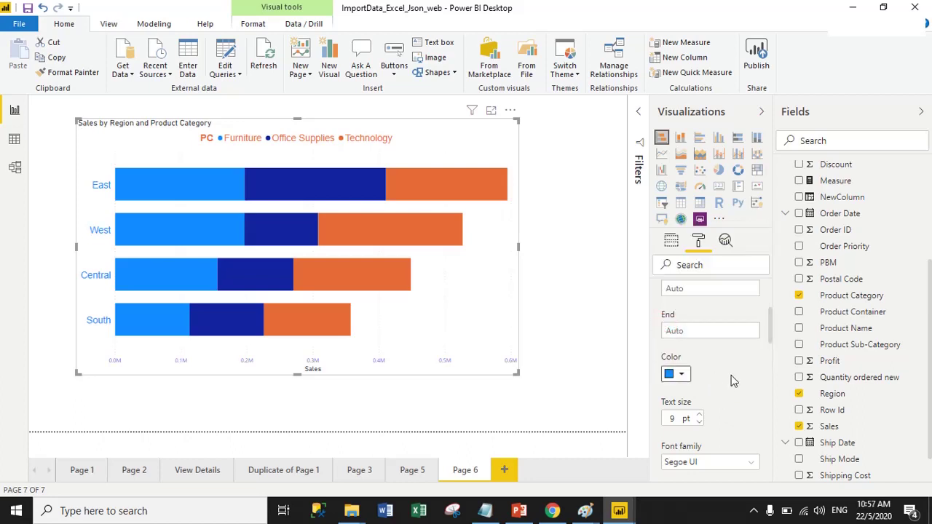
double_click(669, 419)
text(15)
scroll(734, 385, down, 3)
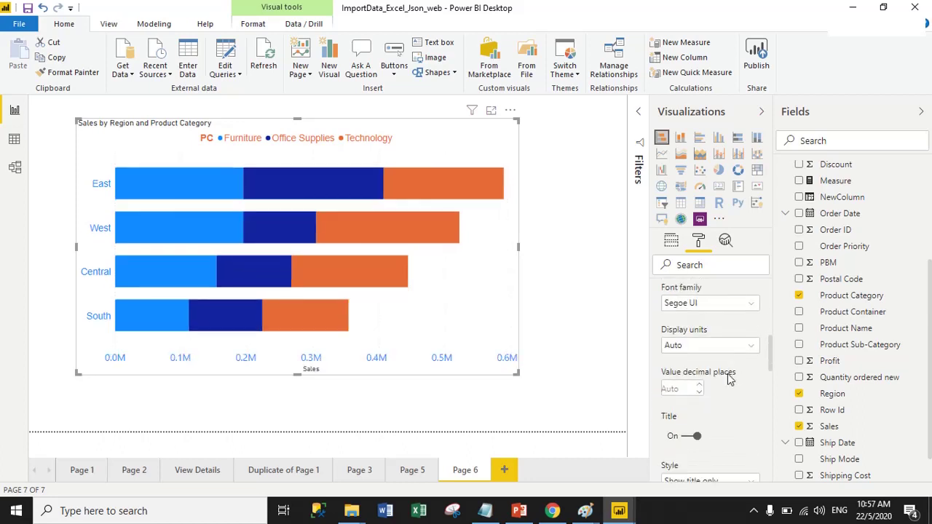
click(701, 304)
click(674, 321)
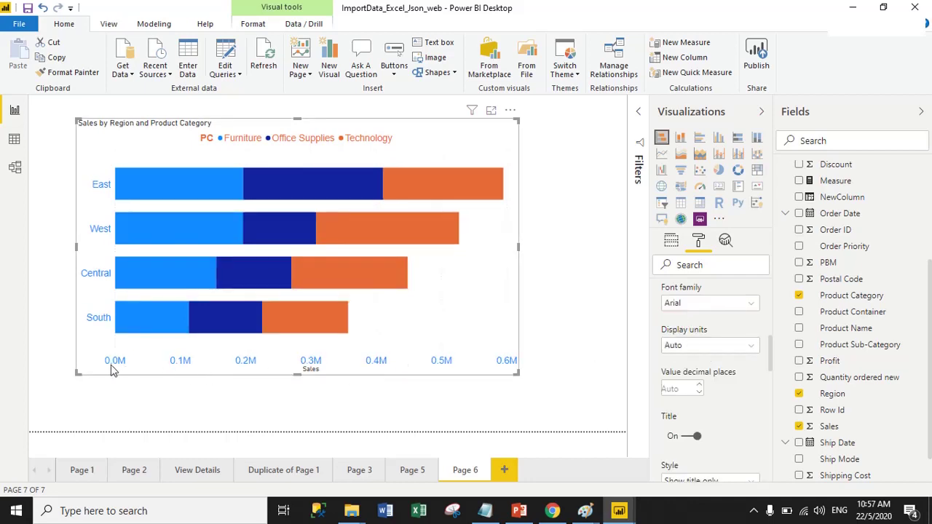
Set the X-axis display units to Thousands so values read 0K–600K
click(675, 351)
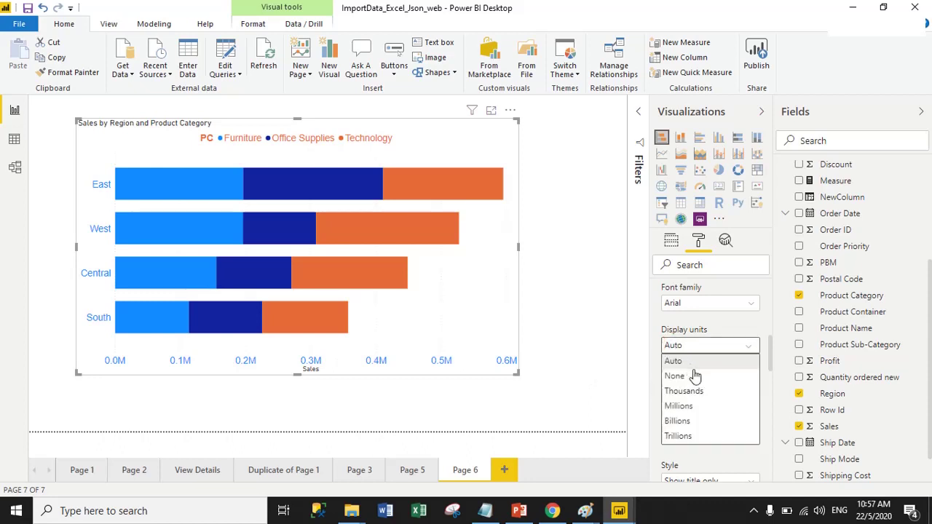
click(677, 422)
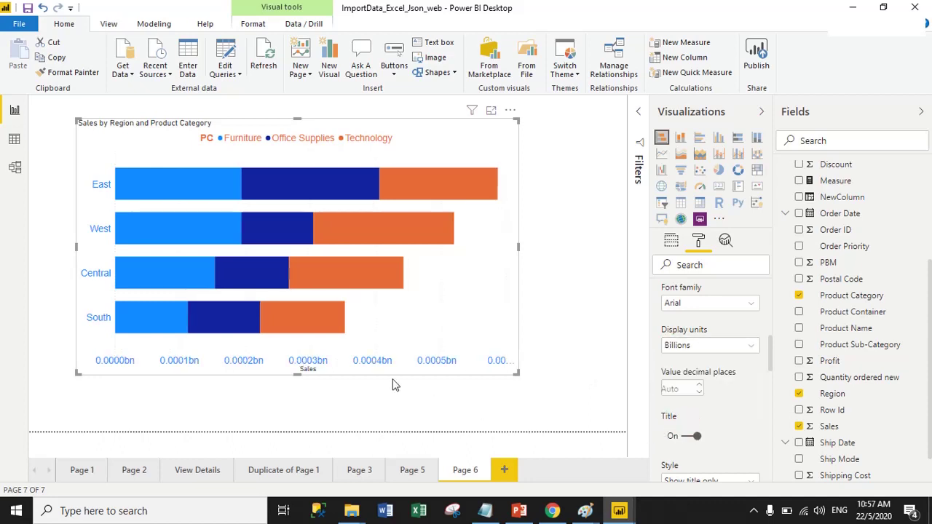
click(674, 346)
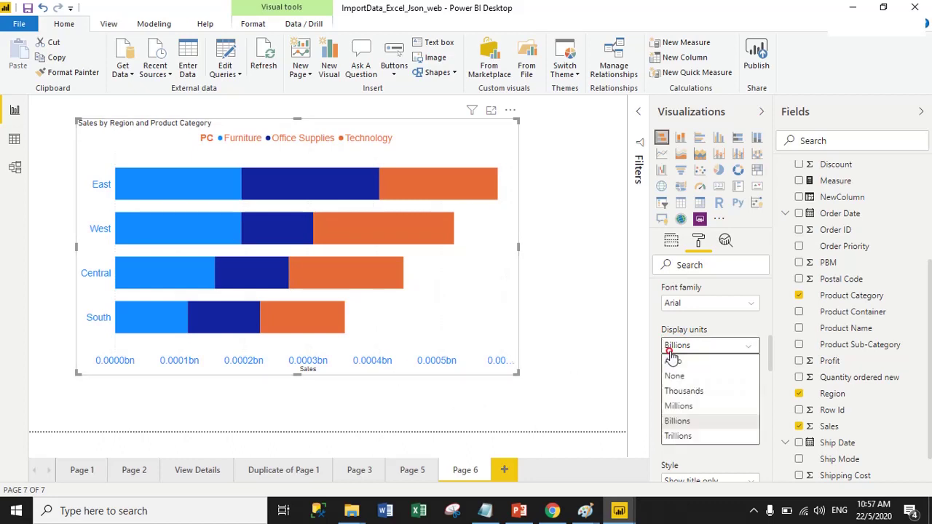
click(678, 436)
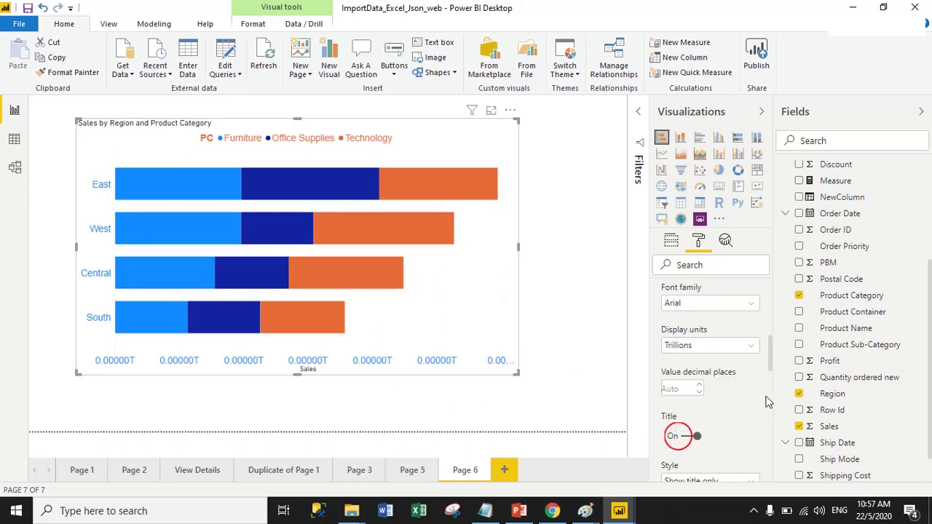
click(690, 345)
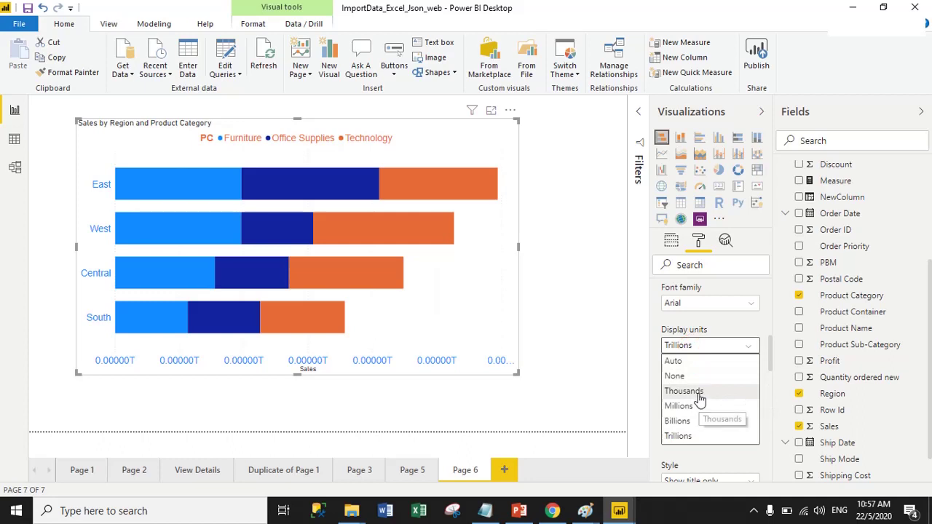
click(698, 392)
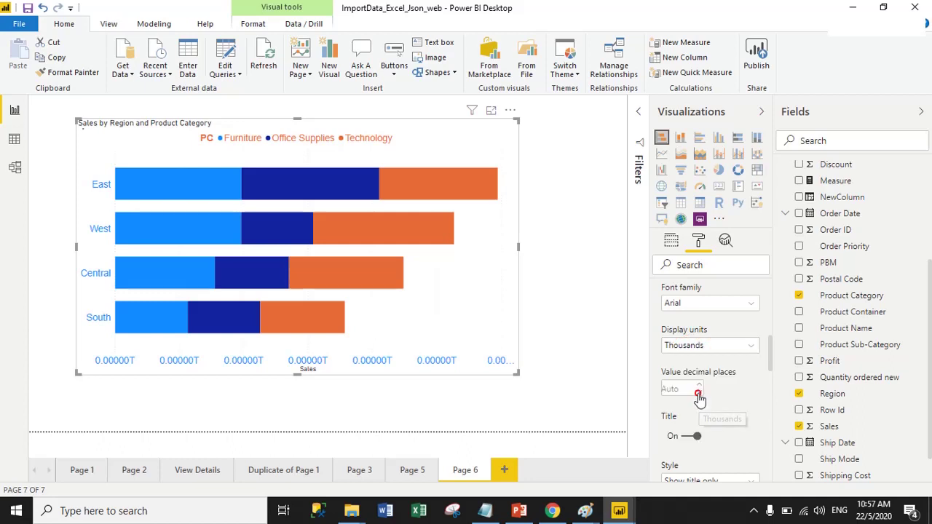
click(745, 396)
scroll(750, 396, down, 3)
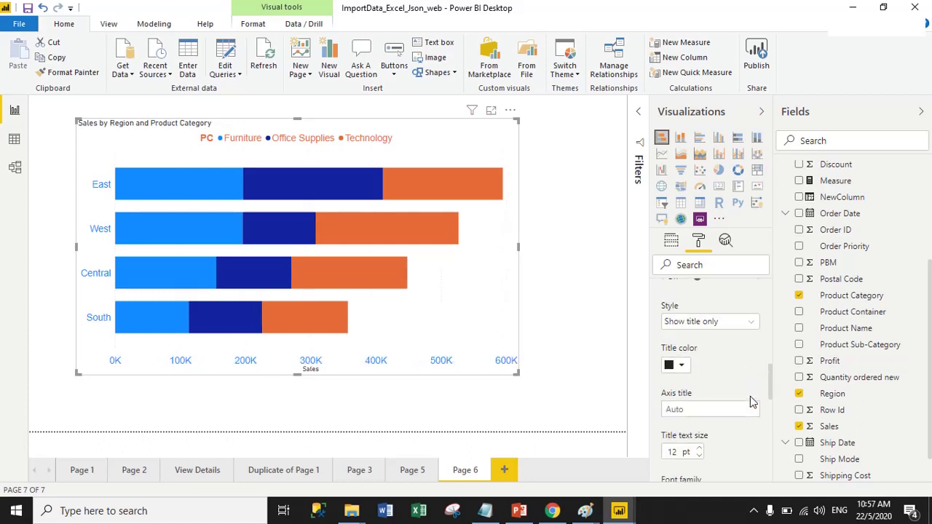
mouse_move(769, 379)
mouse_down()
mouse_move(766, 357)
mouse_move(770, 369)
mouse_up()
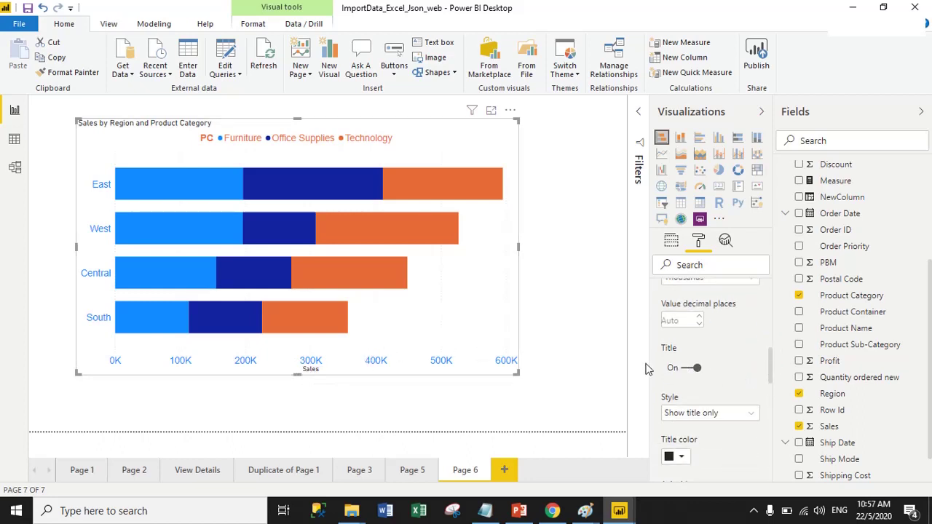
Turn off the Sales axis title and color the gridlines orange
click(683, 368)
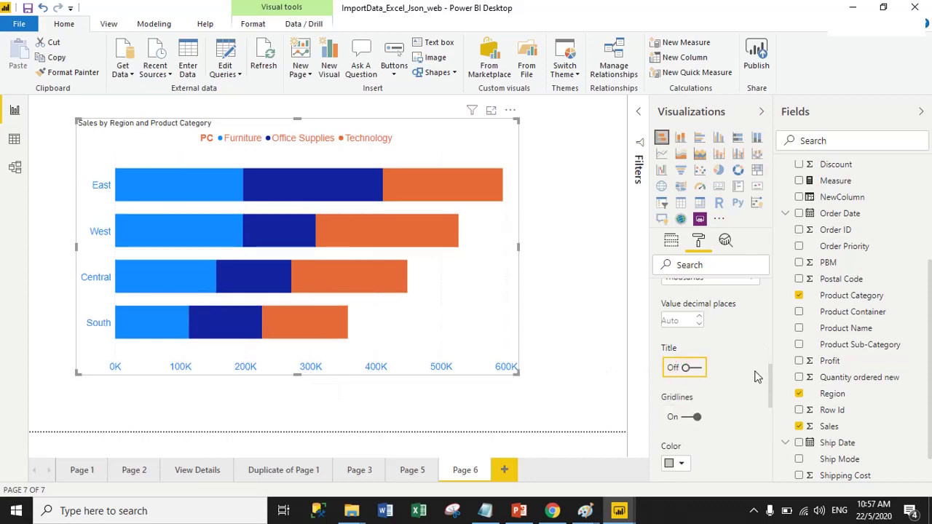
scroll(758, 372, down, 3)
scroll(758, 373, up, 3)
click(772, 375)
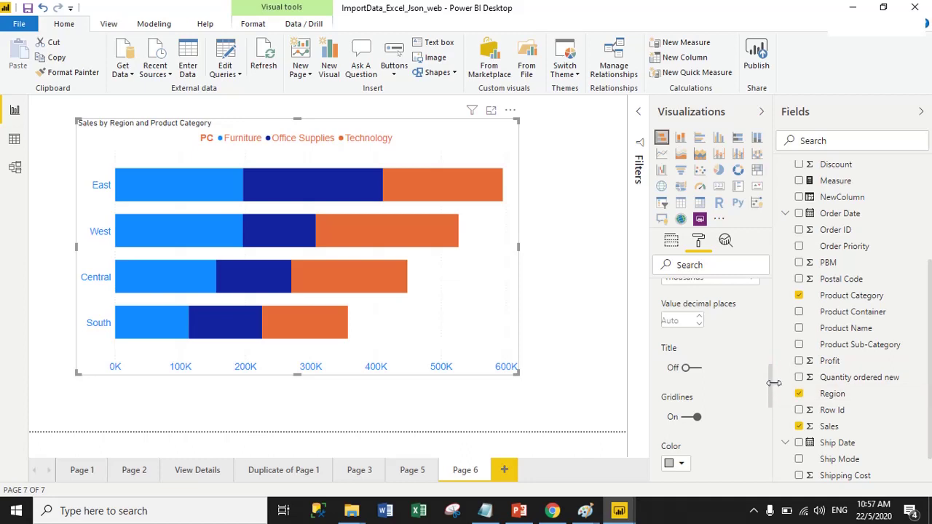
click(769, 371)
mouse_move(769, 371)
mouse_down()
mouse_move(772, 383)
mouse_move(760, 382)
mouse_move(772, 405)
mouse_up()
click(682, 321)
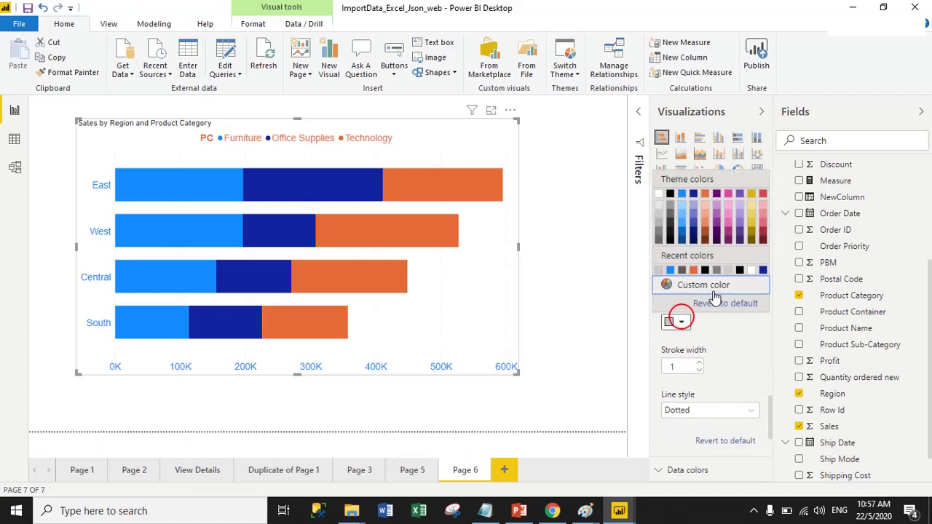
click(693, 270)
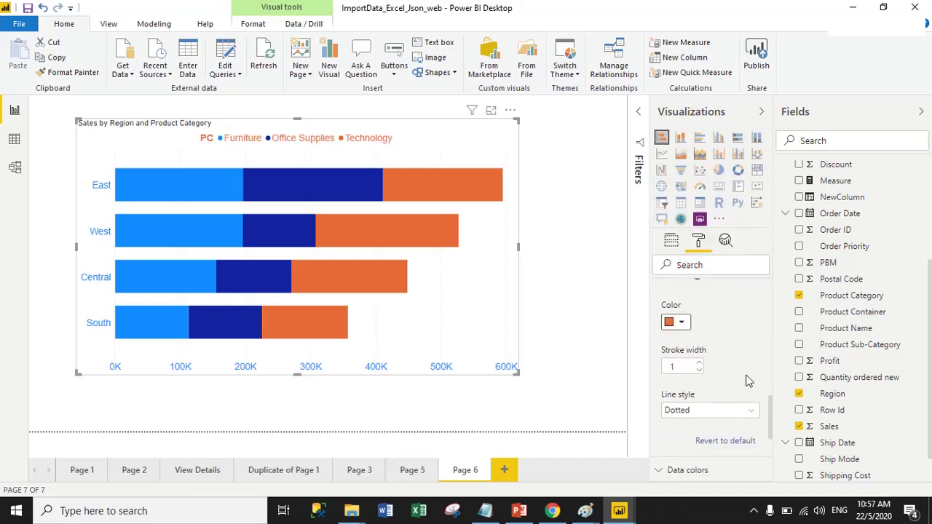
Set the gridlines to Solid line style with stroke width 1
click(699, 362)
click(699, 363)
click(695, 410)
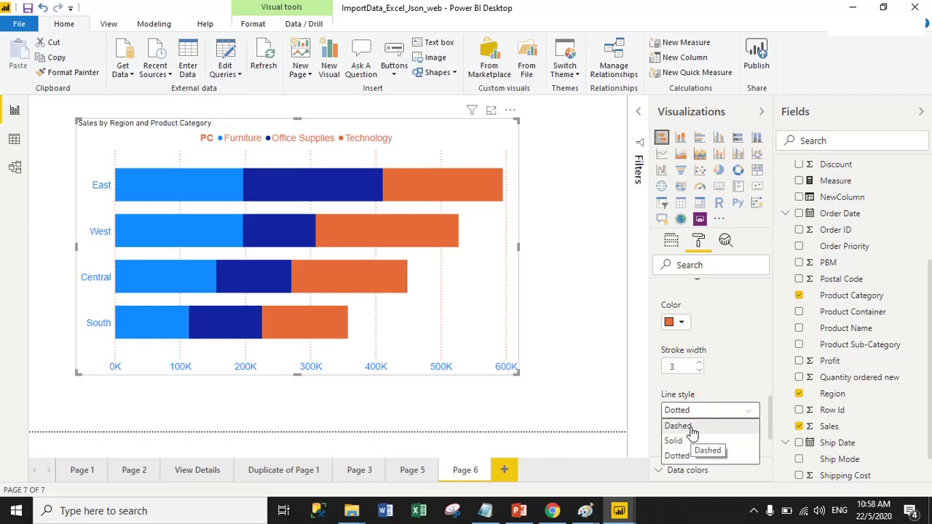
click(692, 428)
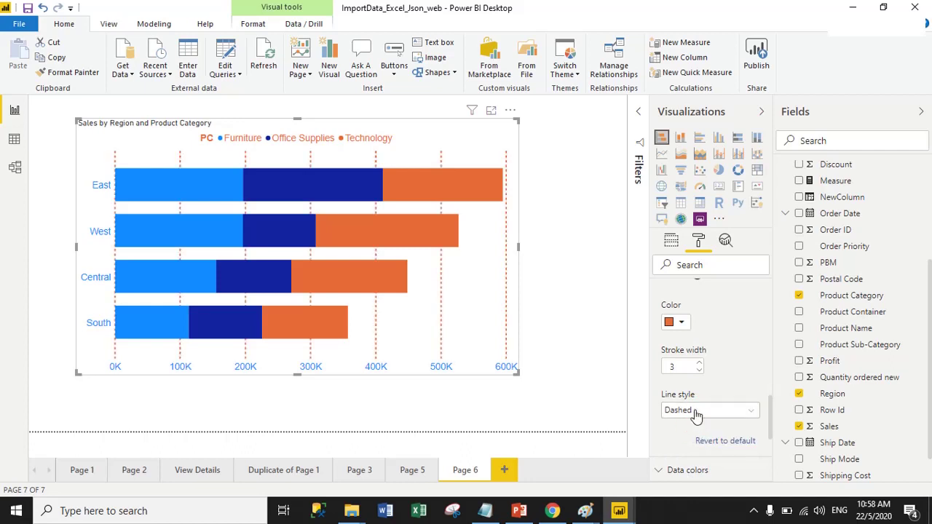
click(695, 410)
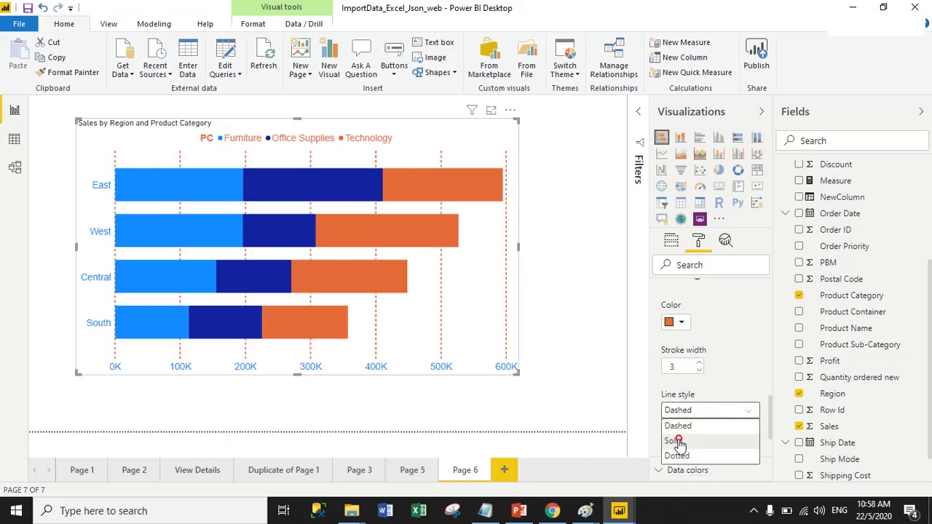
click(678, 441)
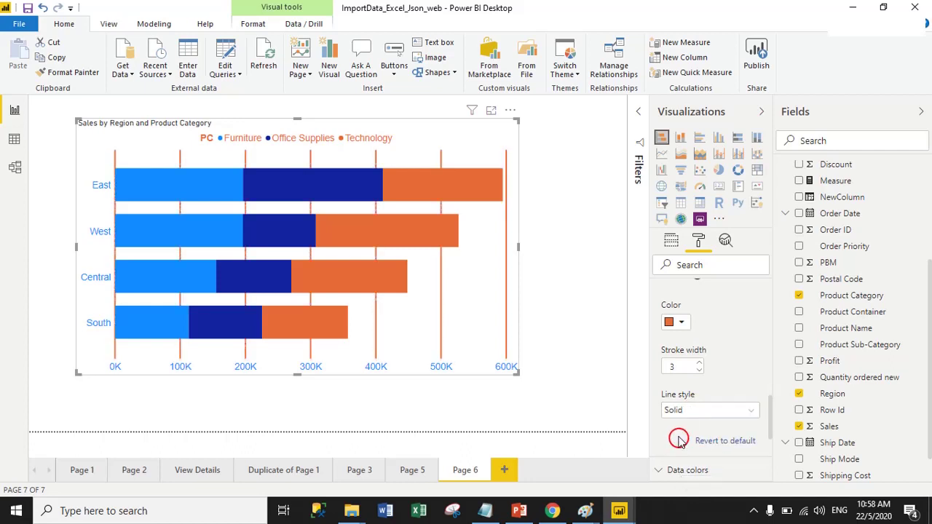
click(699, 373)
click(699, 372)
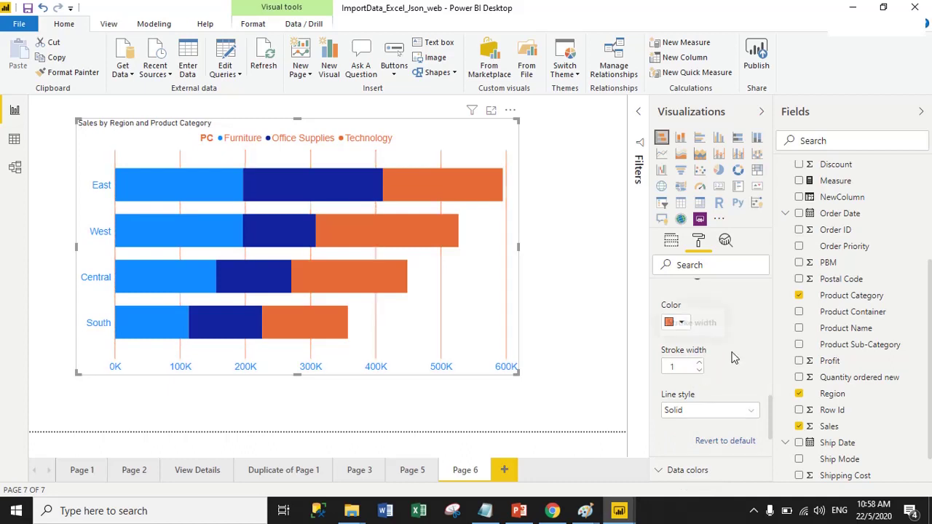
scroll(735, 354, up, 3)
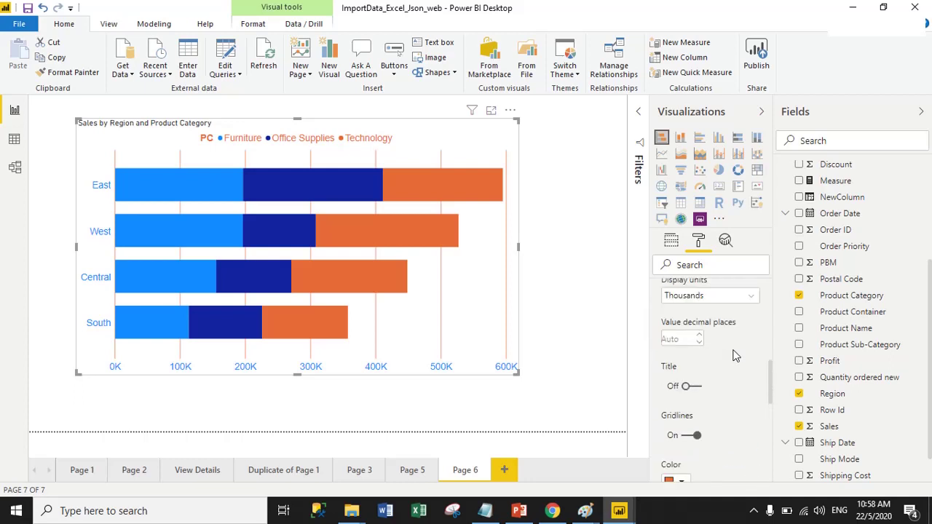
scroll(735, 355, up, 5)
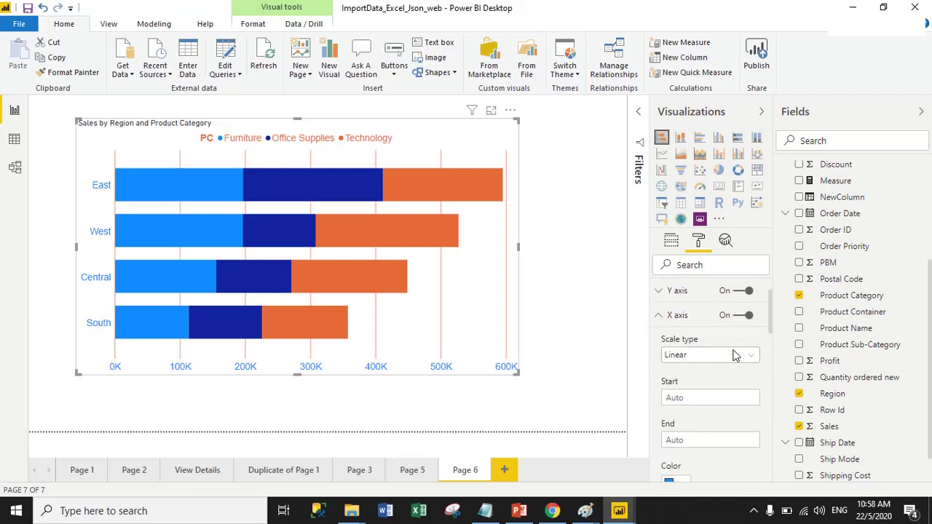
In Data colors, pick gold for Furniture, light blue for Office Supplies, and grey for Technology
click(661, 320)
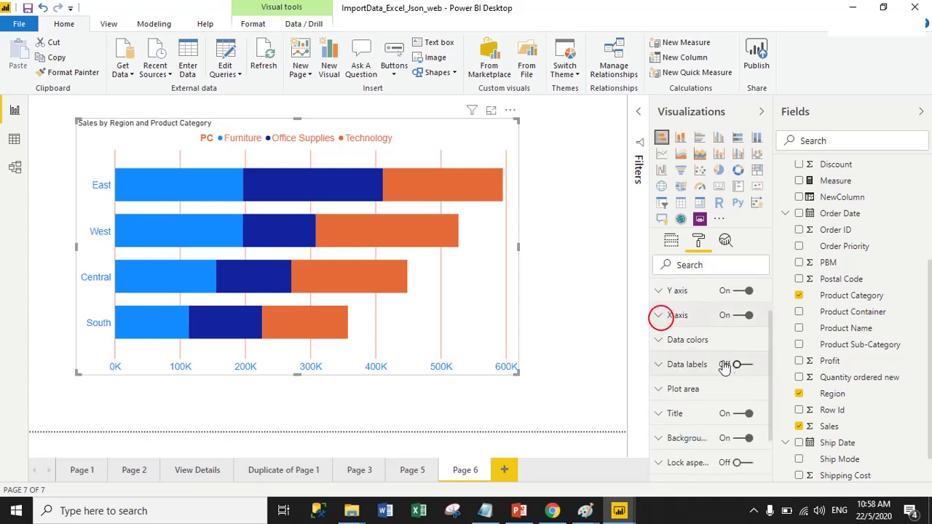
click(670, 342)
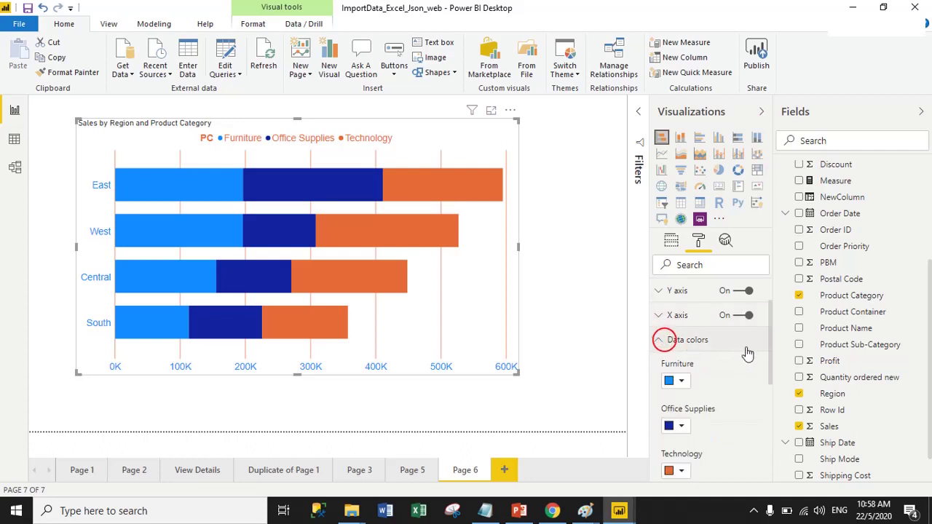
drag(771, 320, 770, 344)
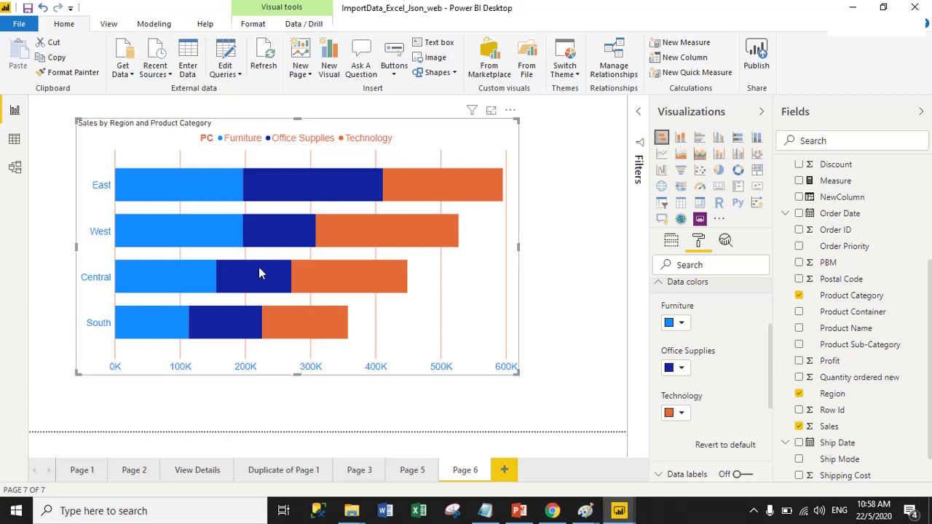
click(682, 325)
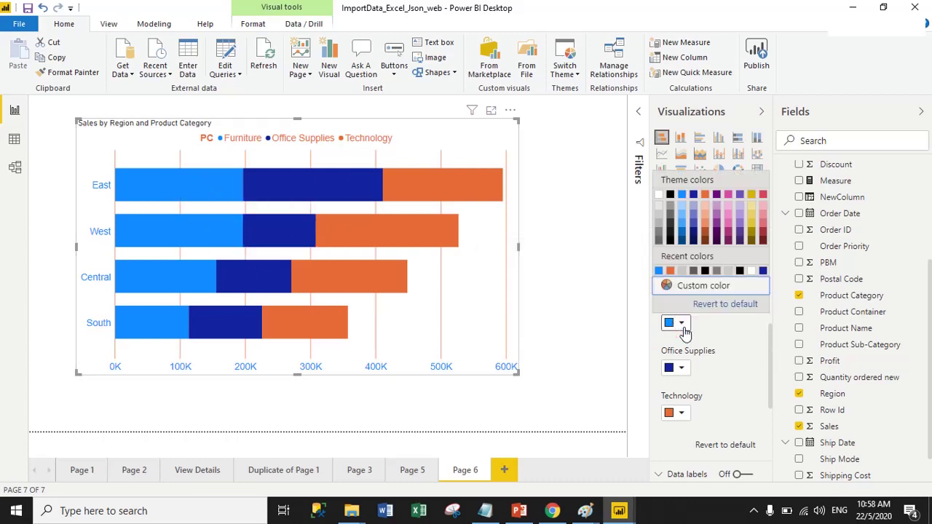
click(751, 195)
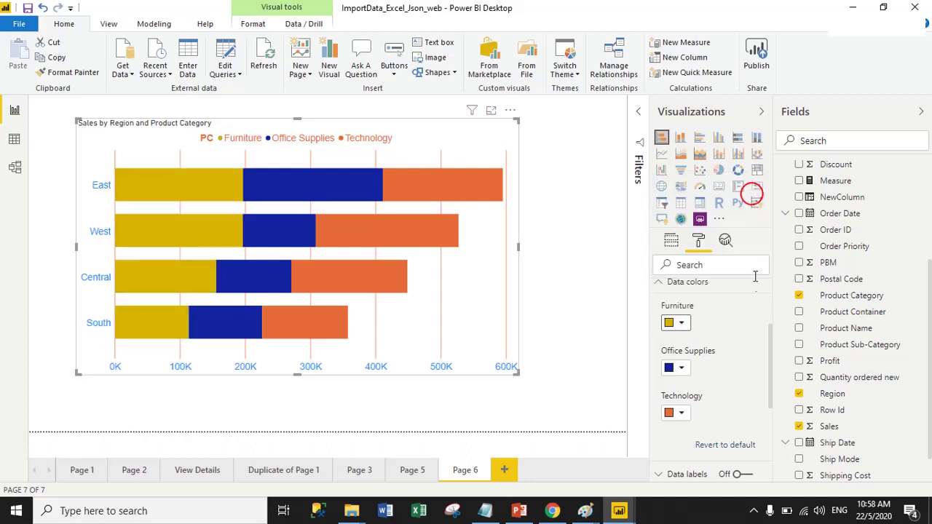
click(682, 370)
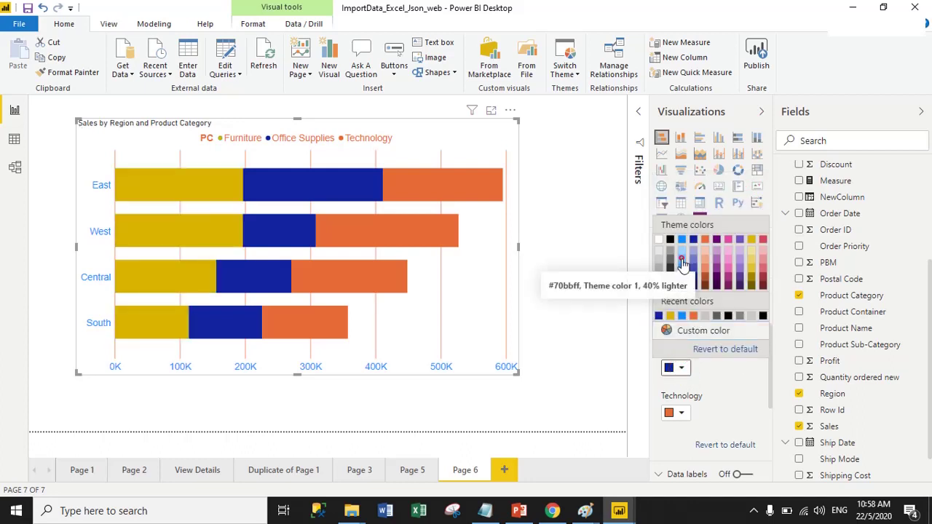
click(682, 267)
click(681, 412)
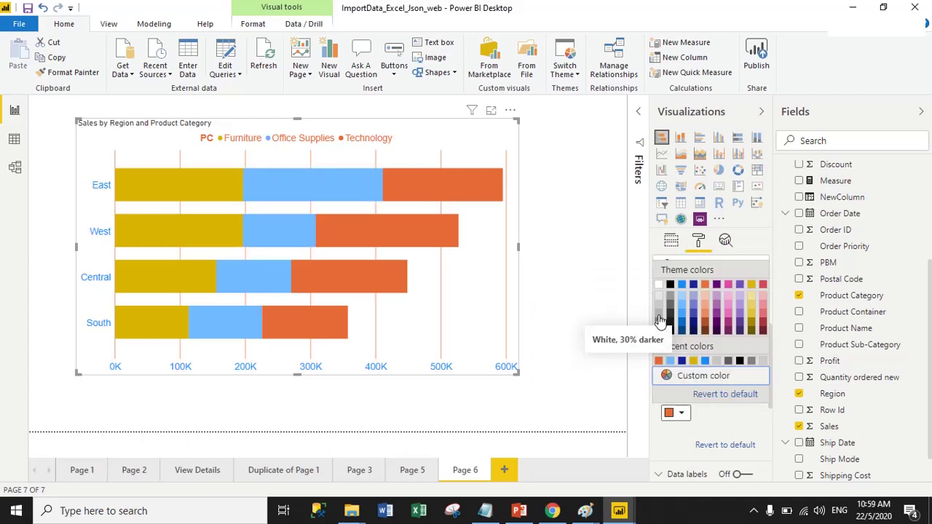
click(661, 320)
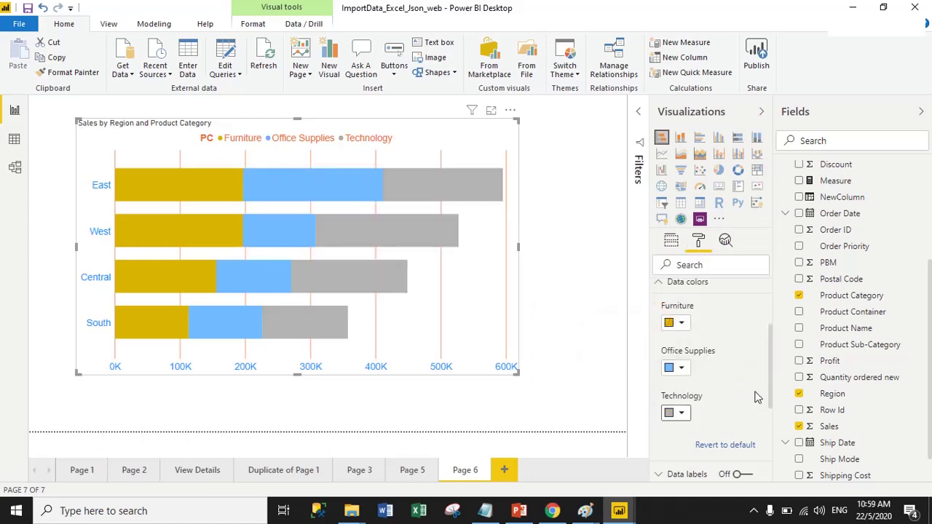
Turn data labels on, colored black, with display units in Thousands
scroll(711, 397, up, 3)
click(688, 390)
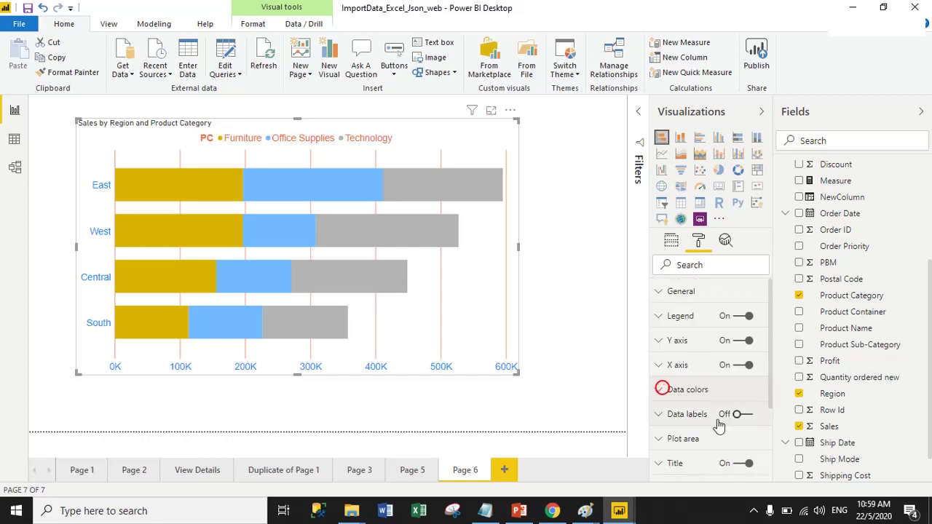
click(734, 413)
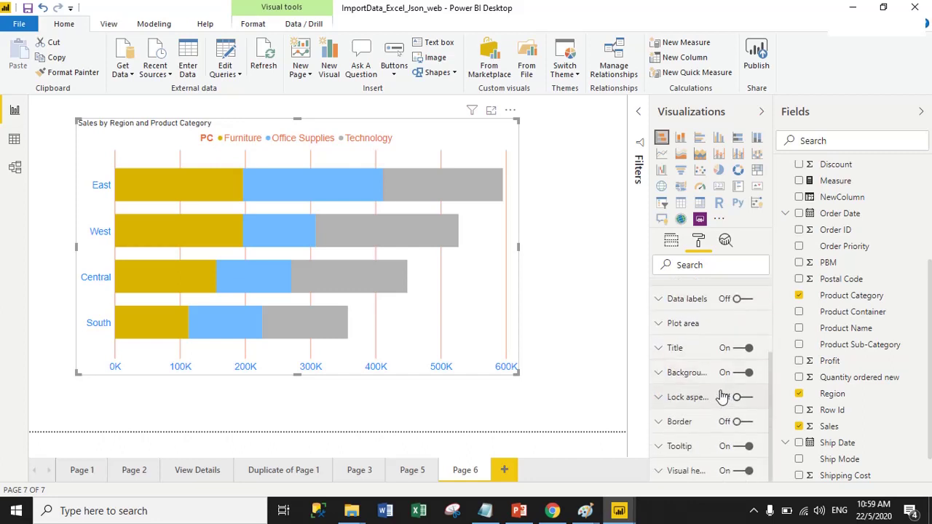
click(728, 411)
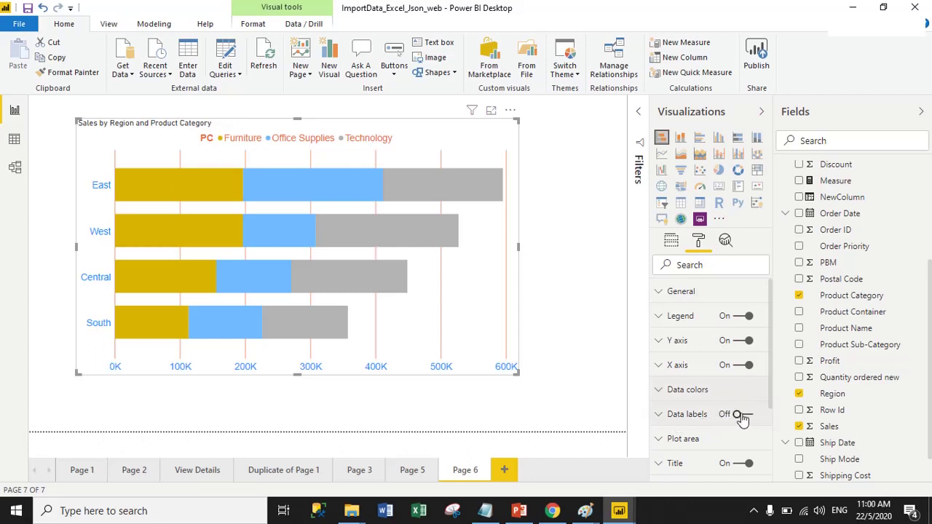
click(745, 415)
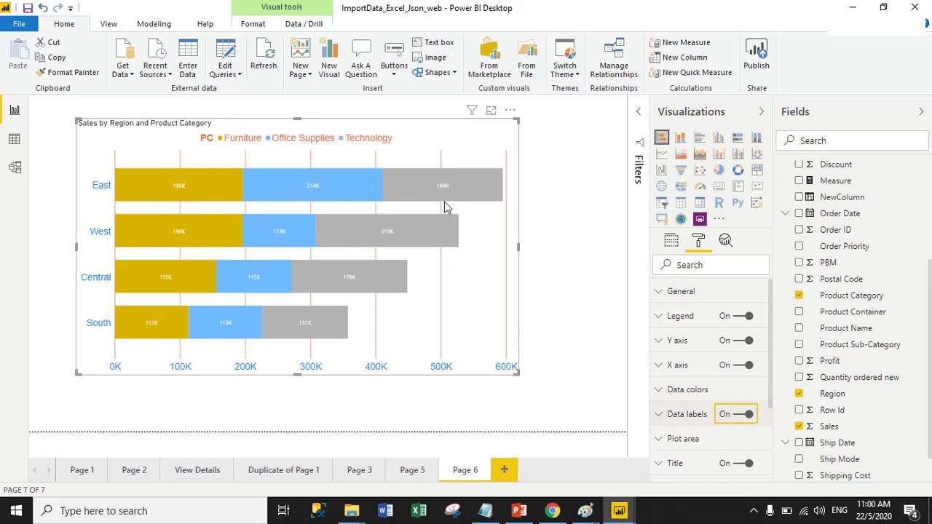
click(664, 413)
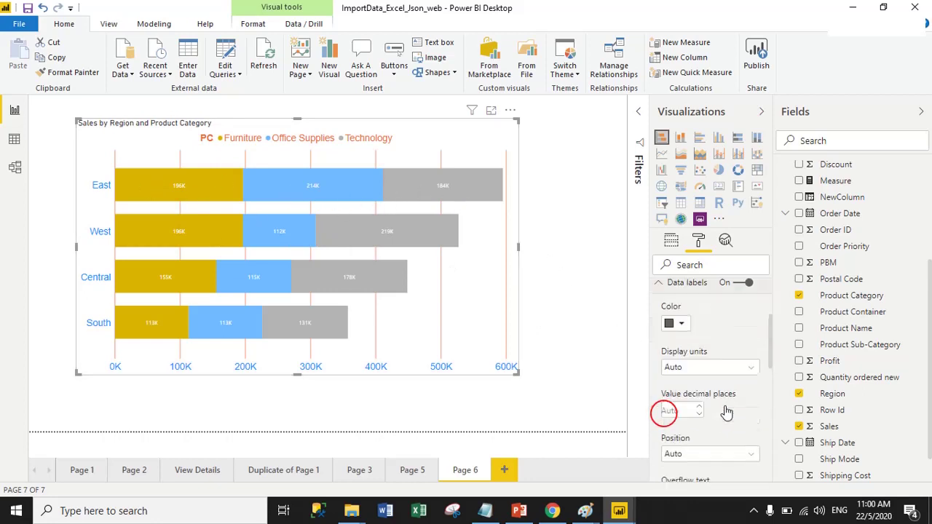
scroll(728, 414, down, 1)
scroll(708, 348, up, 1)
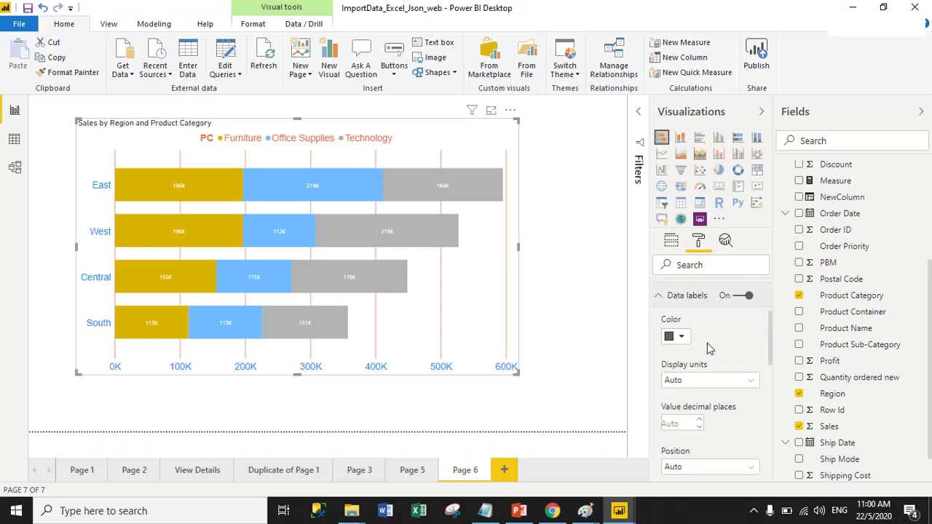
click(679, 337)
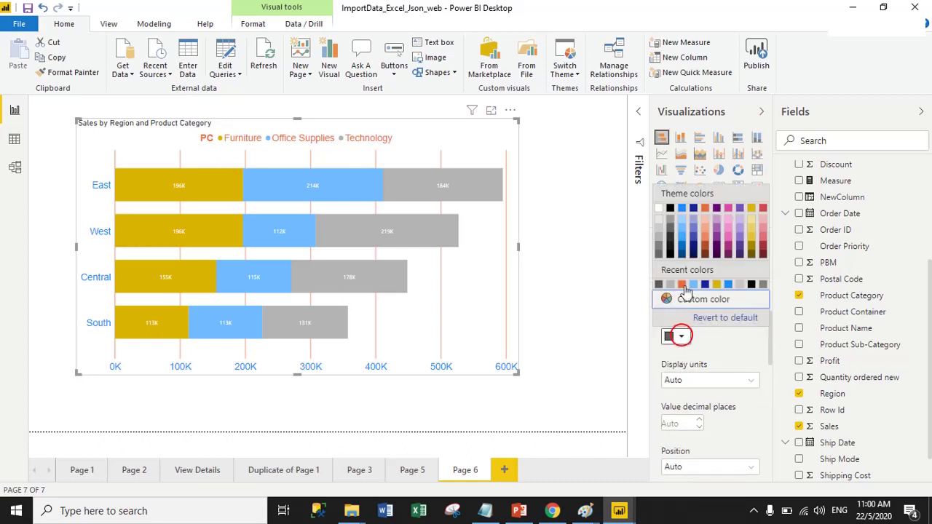
click(670, 255)
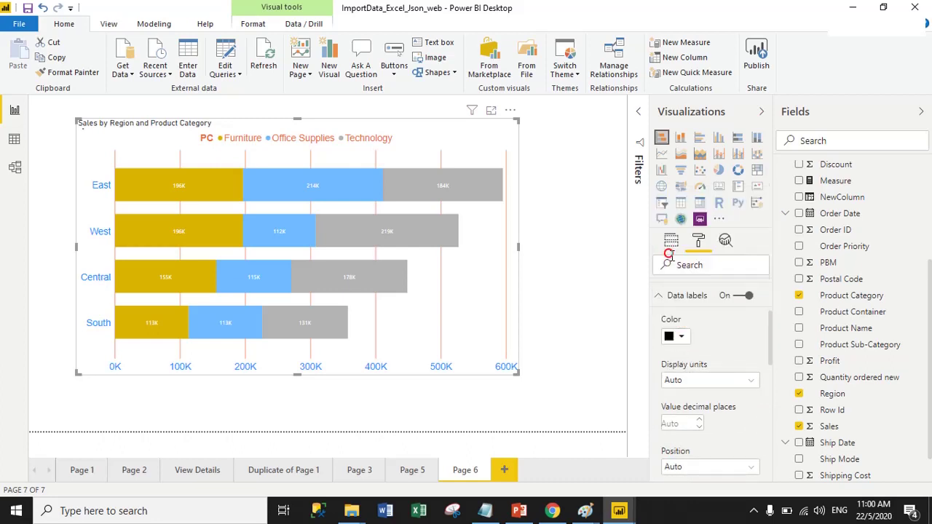
click(694, 380)
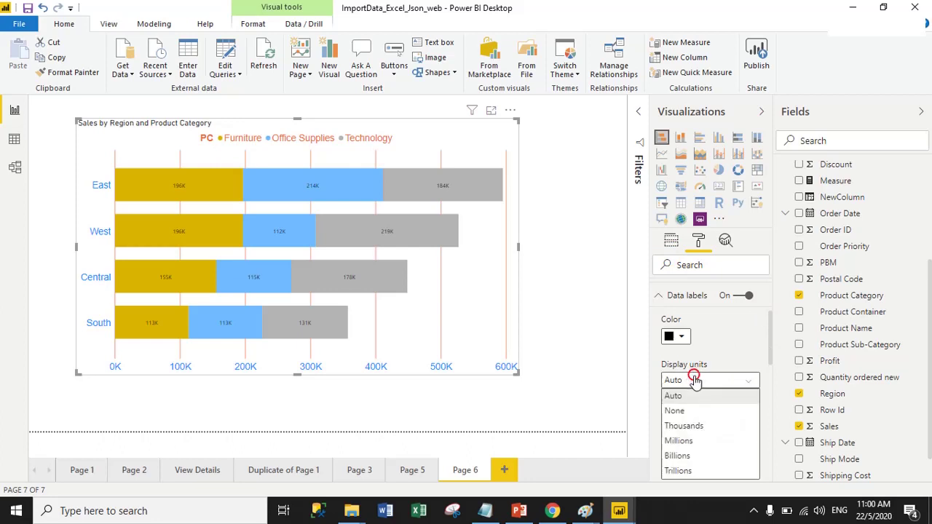
click(696, 427)
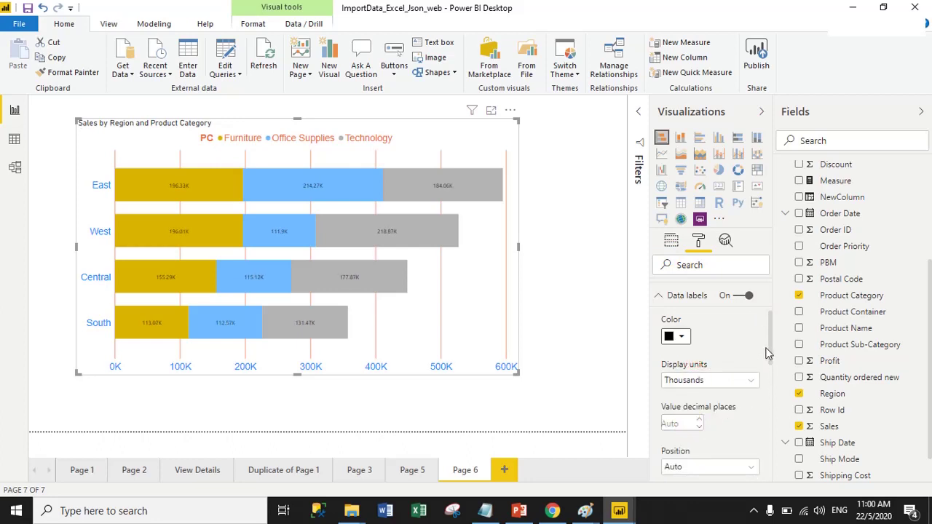
Set data labels to 12 pt Arial and turn on their background
drag(769, 335, 778, 400)
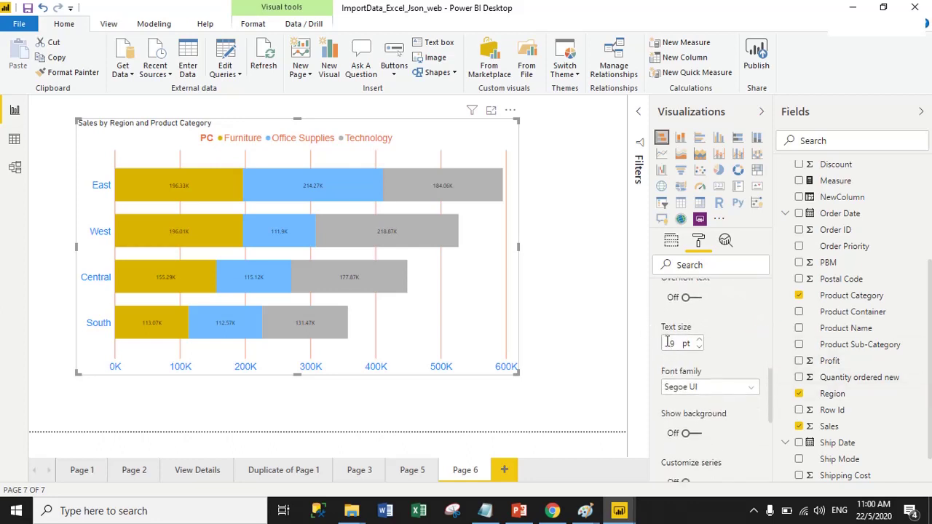
double_click(671, 343)
text(12)
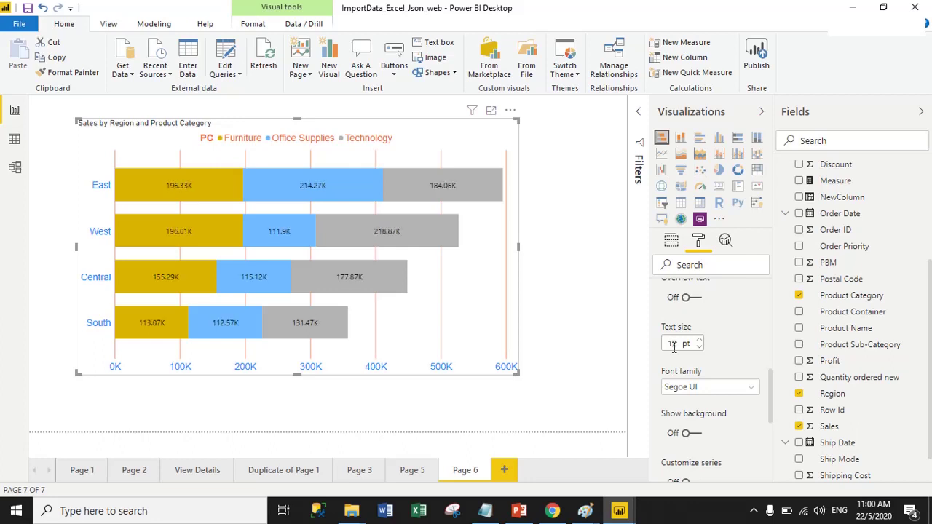
click(708, 387)
click(686, 403)
scroll(732, 386, up, 3)
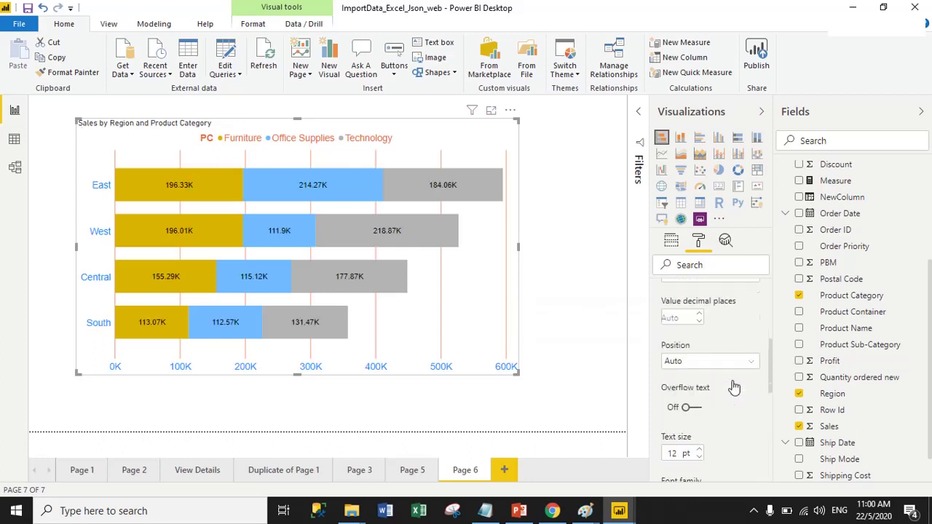
scroll(735, 386, down, 3)
scroll(735, 386, down, 3)
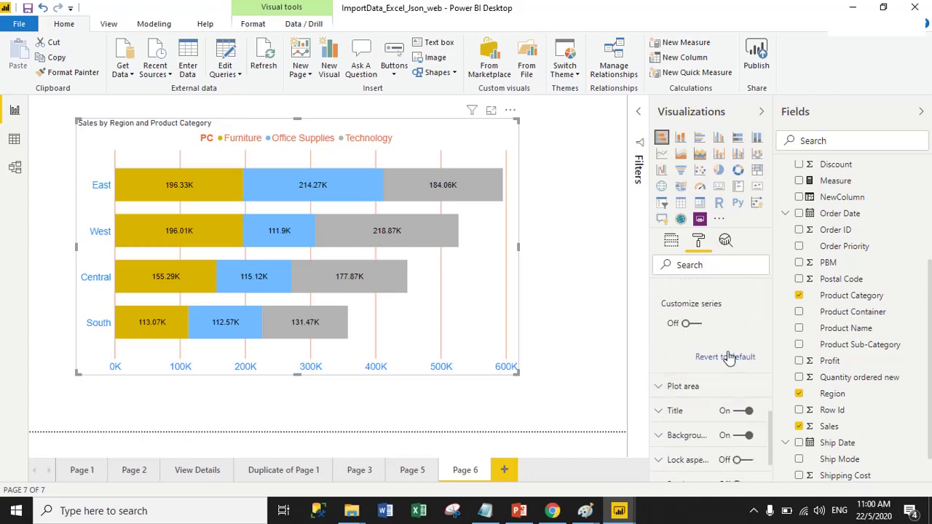
scroll(730, 367, up, 3)
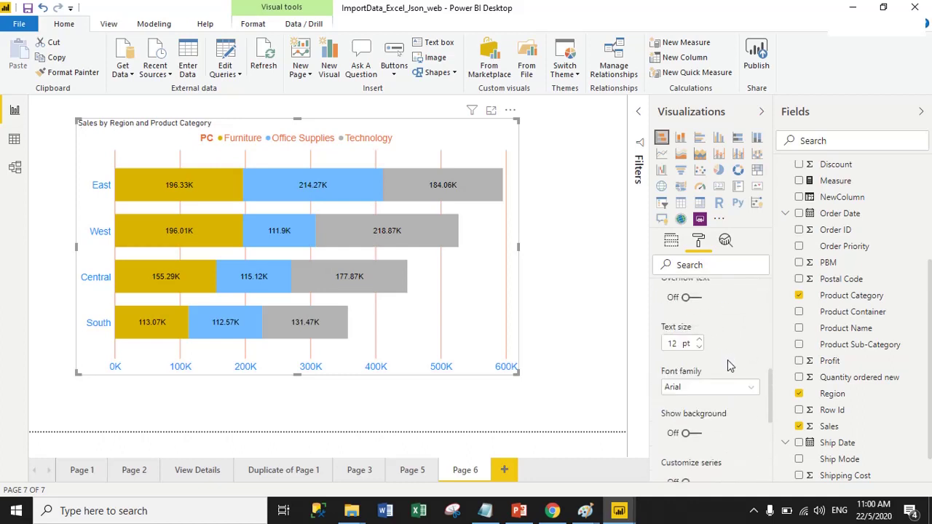
click(693, 433)
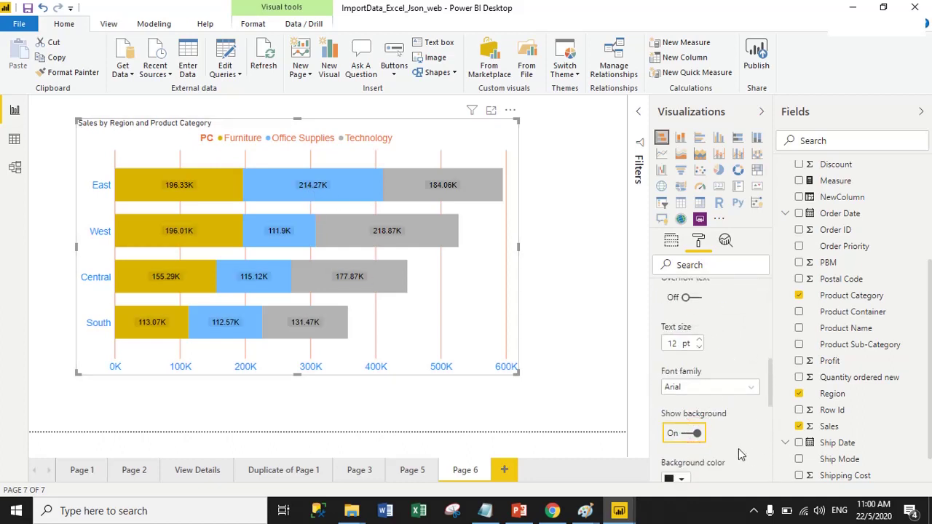
scroll(738, 448, up, 5)
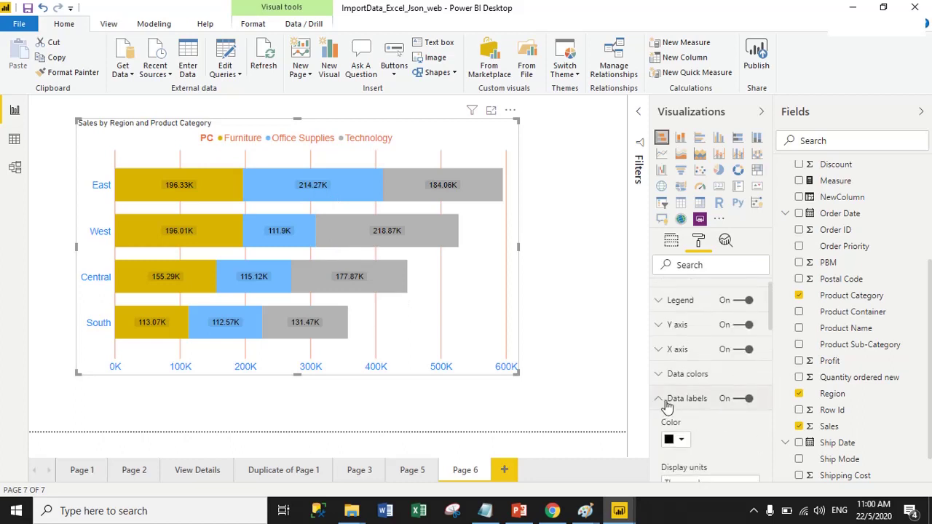
Make the 'Sales by Region and Product Category' title text navy, leaving its wording unchanged
click(660, 402)
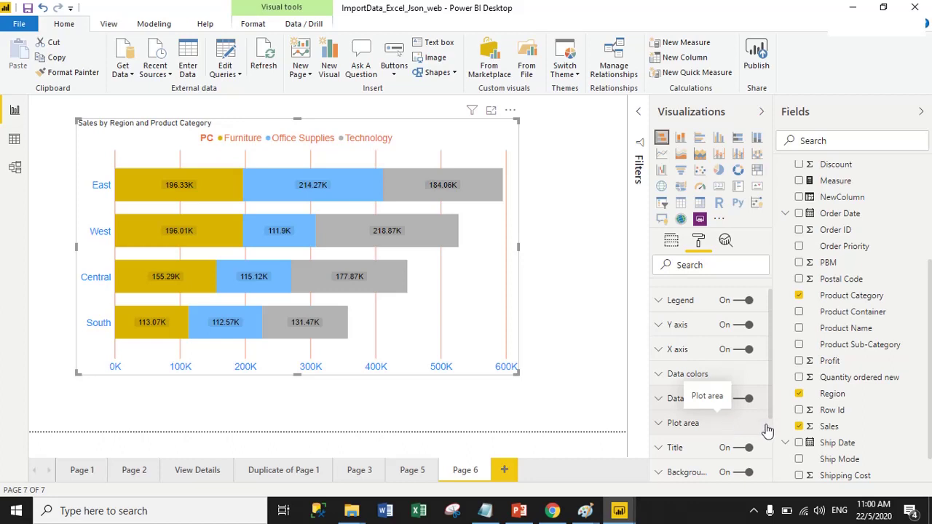
drag(770, 370, 774, 430)
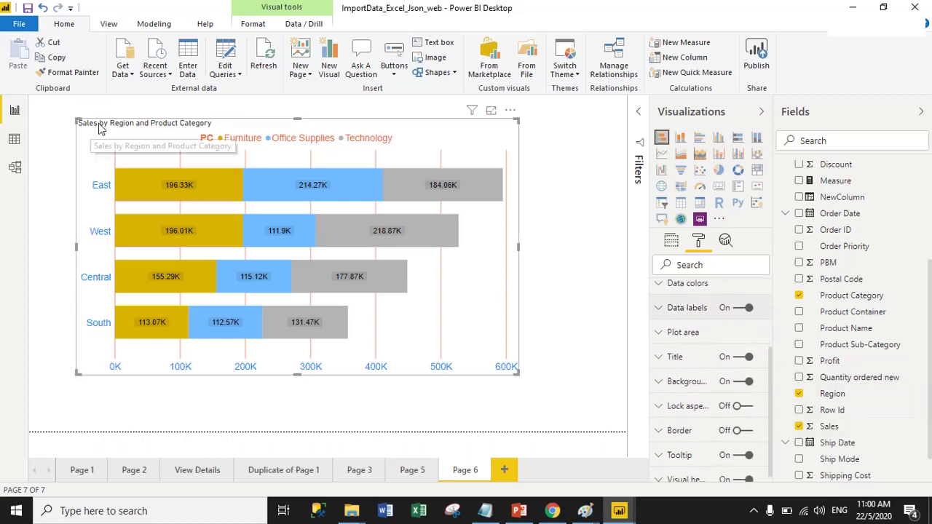
click(658, 356)
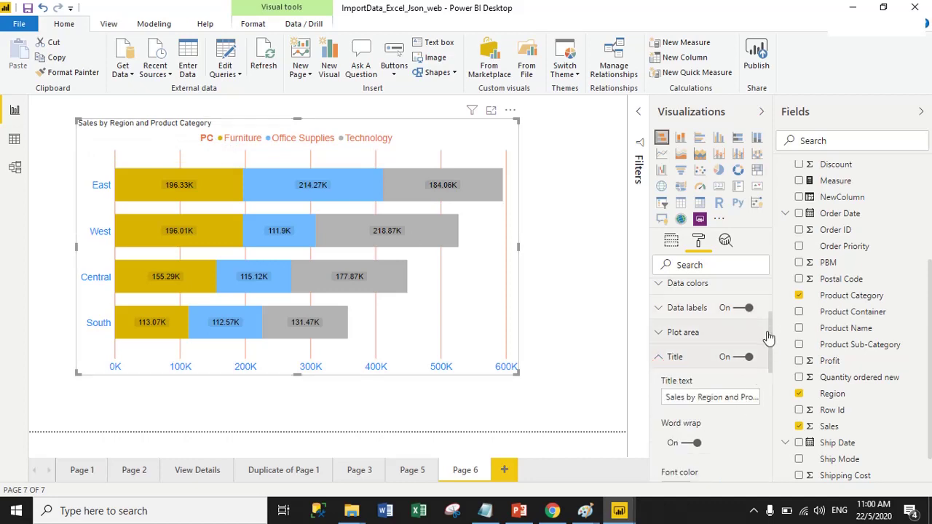
drag(769, 326, 769, 340)
drag(665, 355, 743, 362)
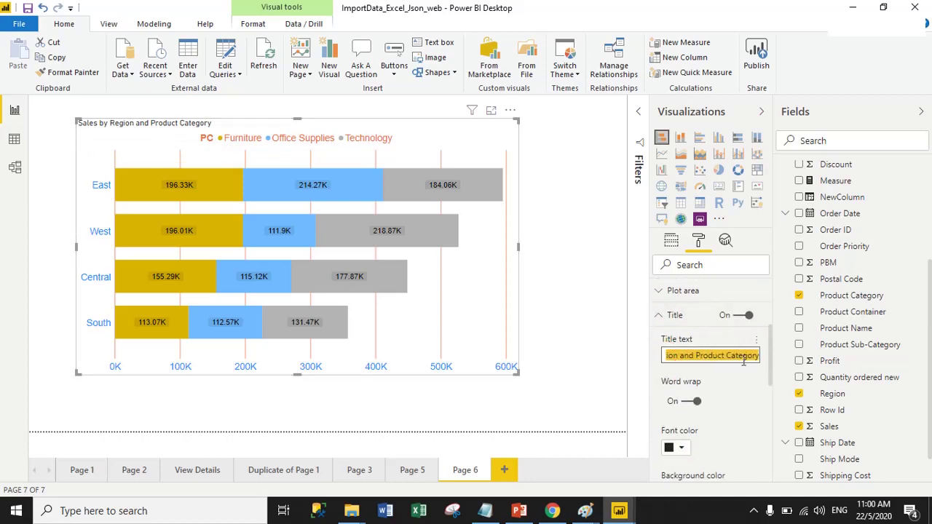
click(729, 385)
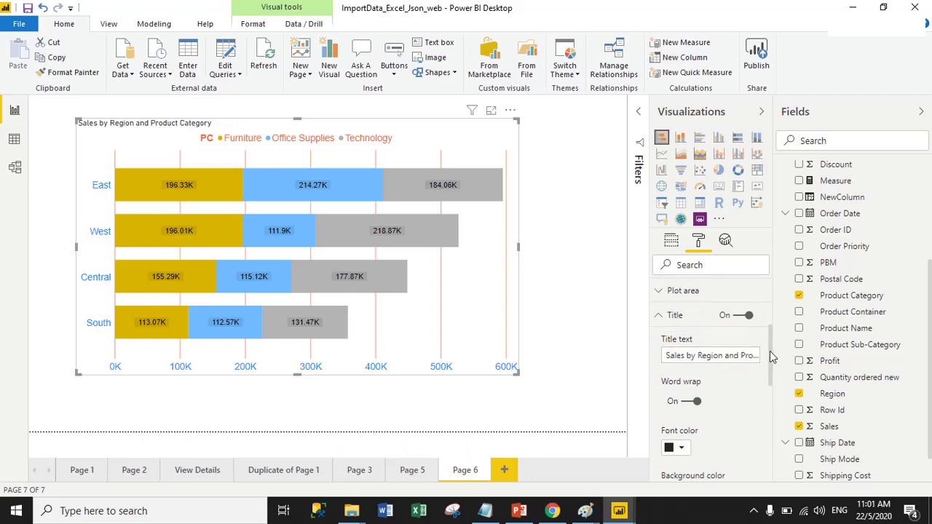
drag(769, 351, 770, 388)
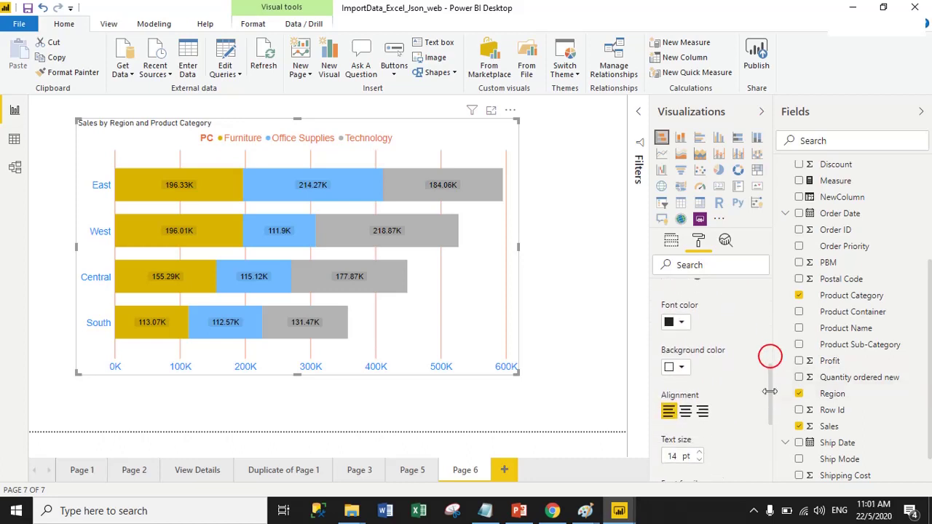
click(681, 324)
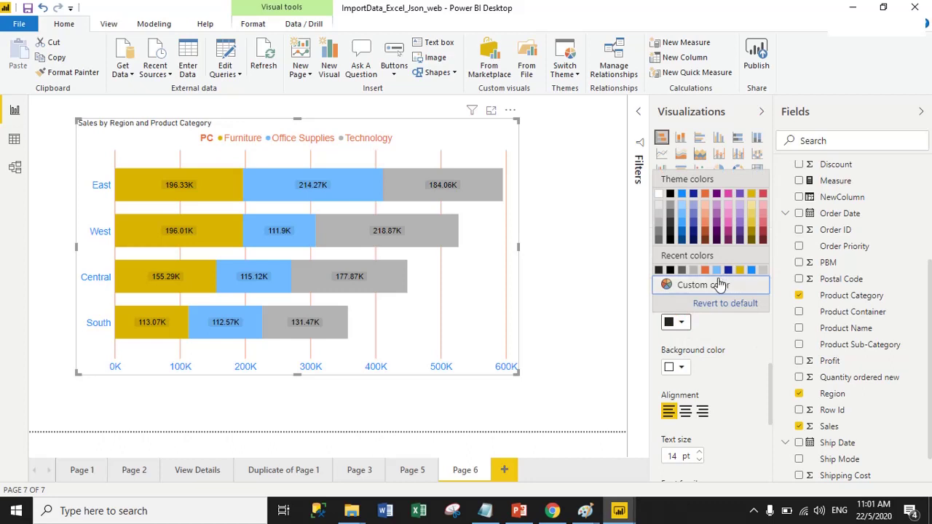
click(694, 238)
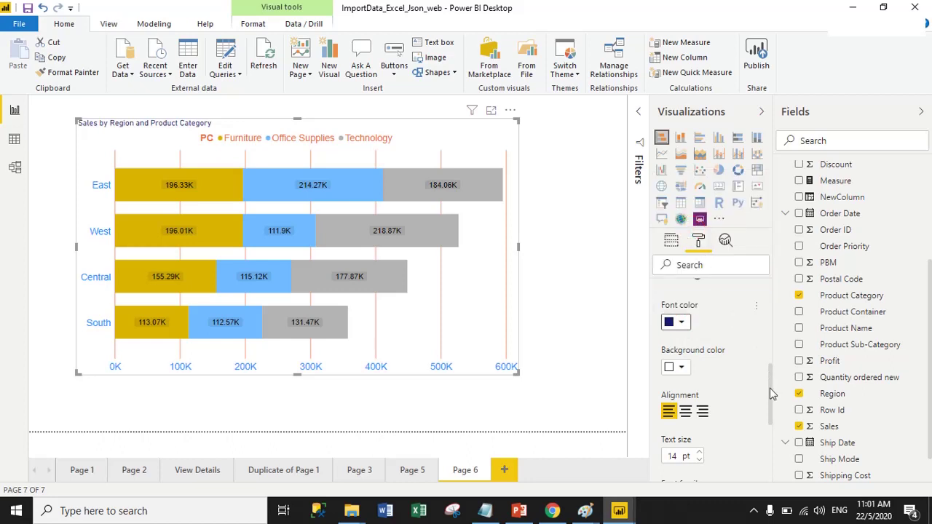
scroll(770, 388, down, 3)
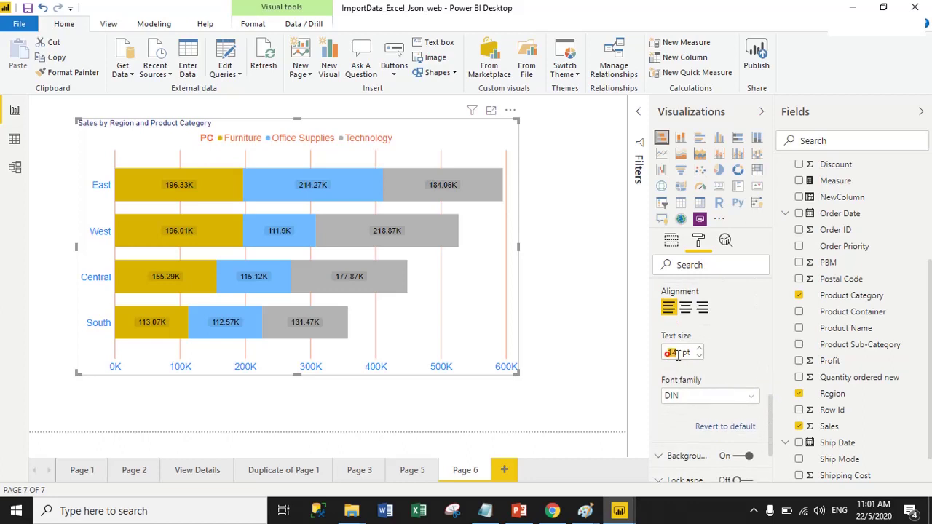
Set the title text size to 25 and its font family to Arial
double_click(670, 353)
text(25)
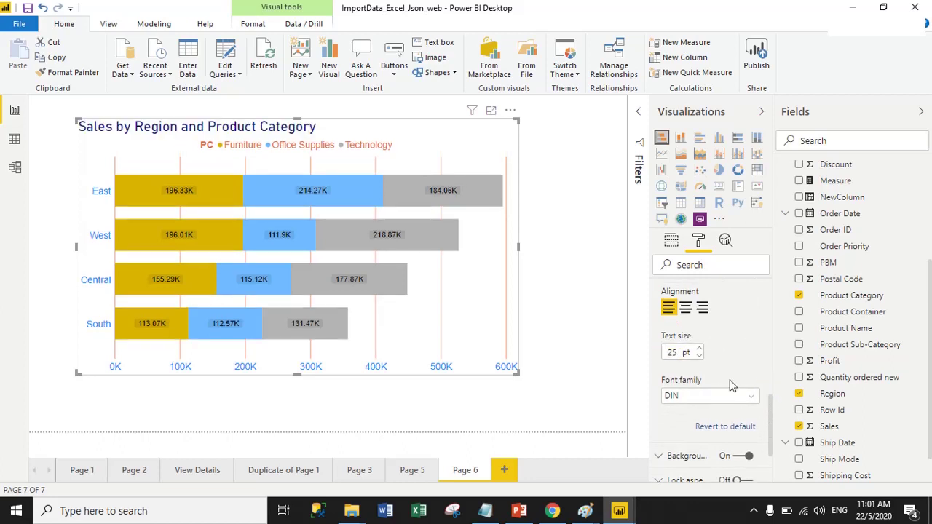
click(719, 403)
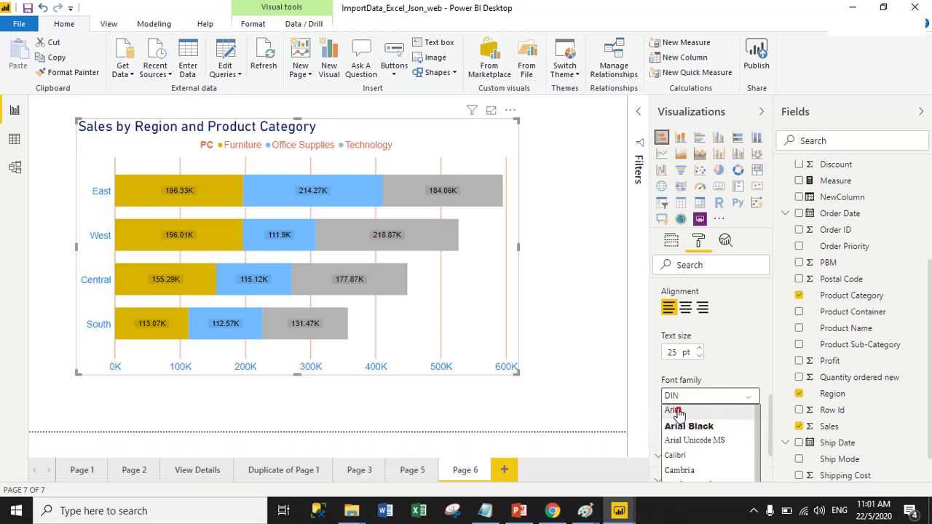
click(677, 411)
scroll(734, 371, up, 4)
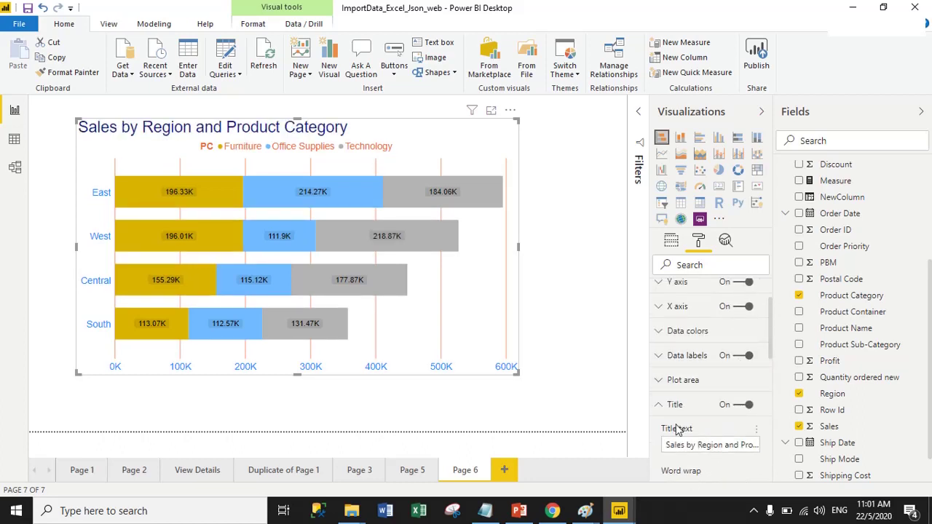
click(659, 406)
scroll(735, 342, up, 2)
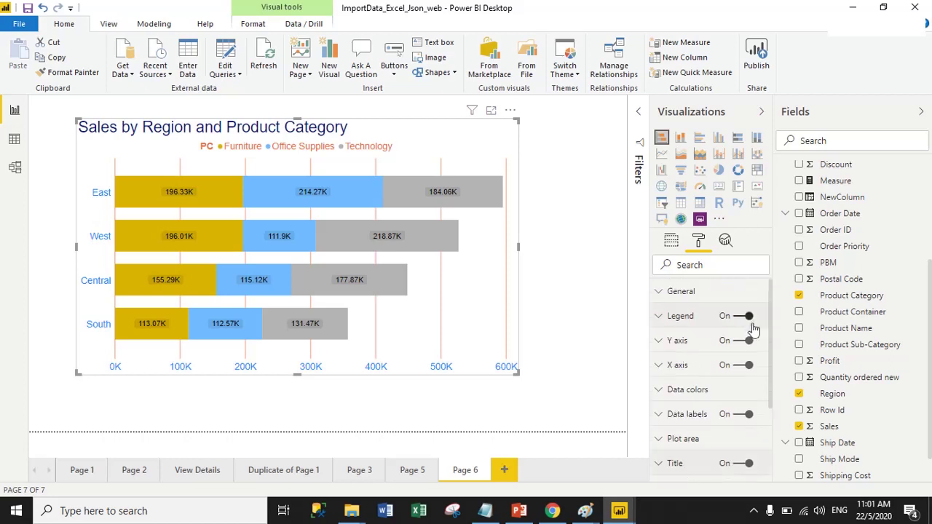
Click empty canvas space to deselect the stacked bar chart and view the finished visual
click(605, 337)
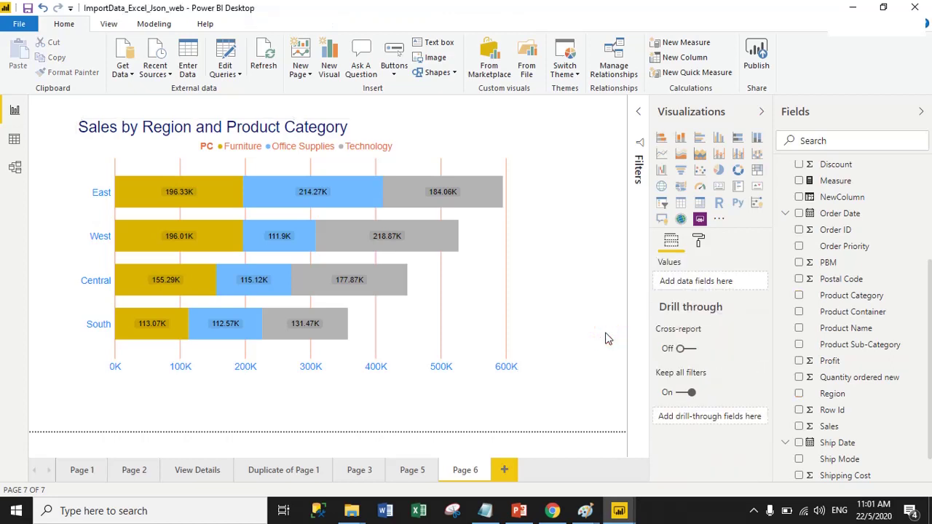